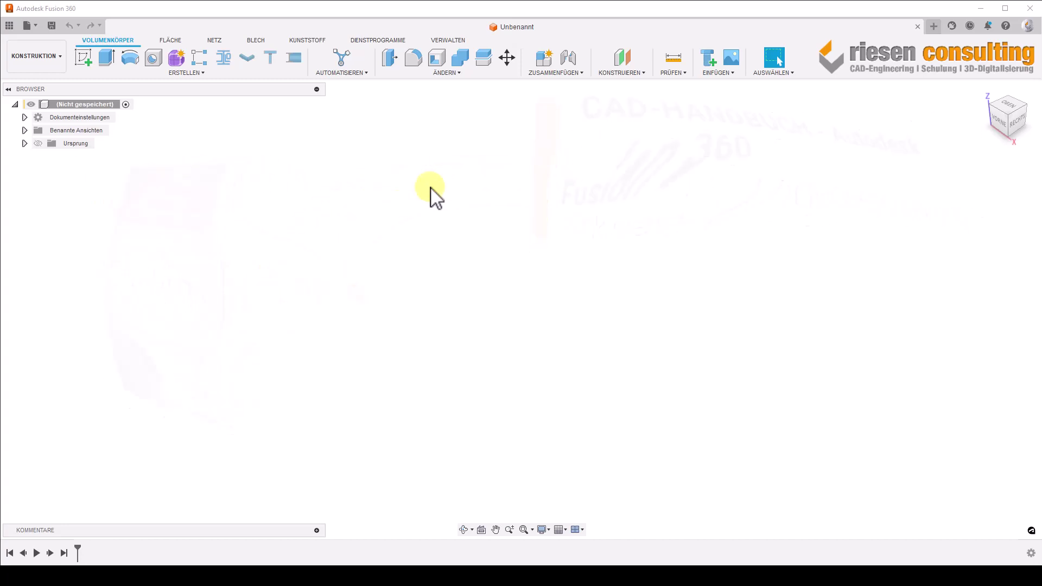
Step: Enable 'Scale entire sketch at first dimension' in the general design preferences
{"action": "left_click", "coordinate": [1023, 25]}
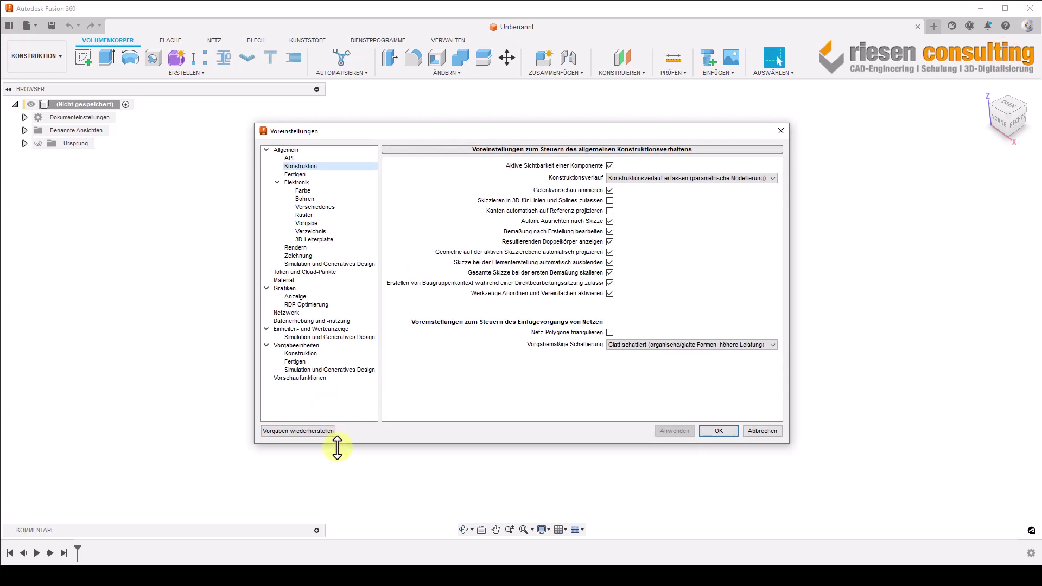
{"action": "left_click", "coordinate": [308, 167]}
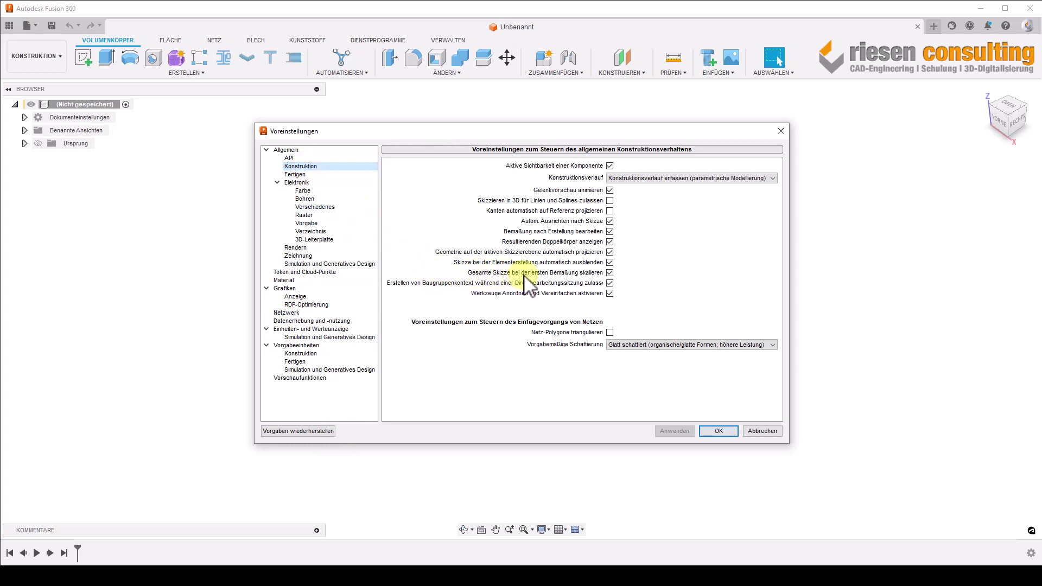
{"action": "left_click", "coordinate": [610, 281]}
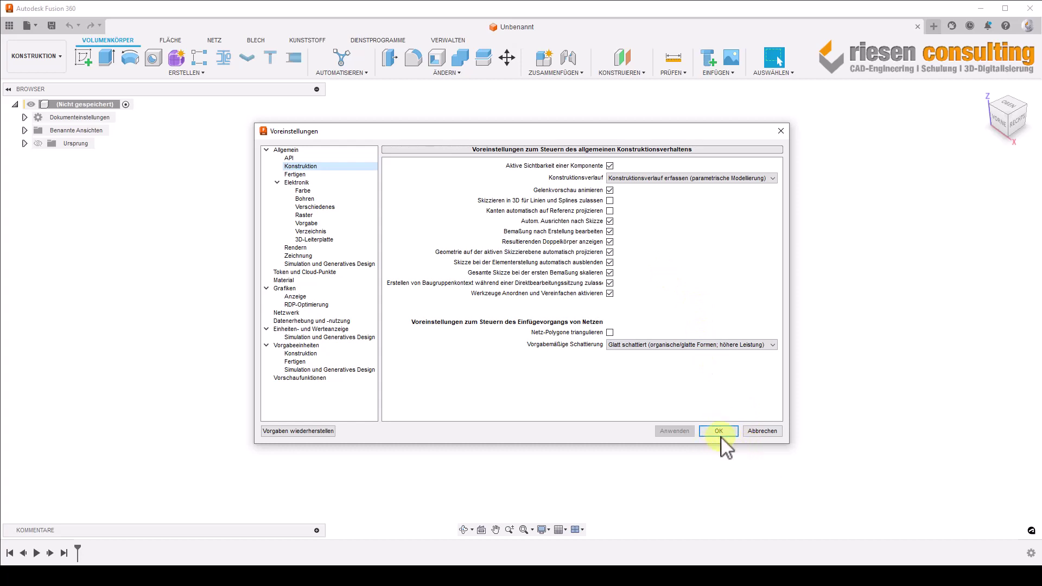
{"action": "left_click", "coordinate": [717, 431]}
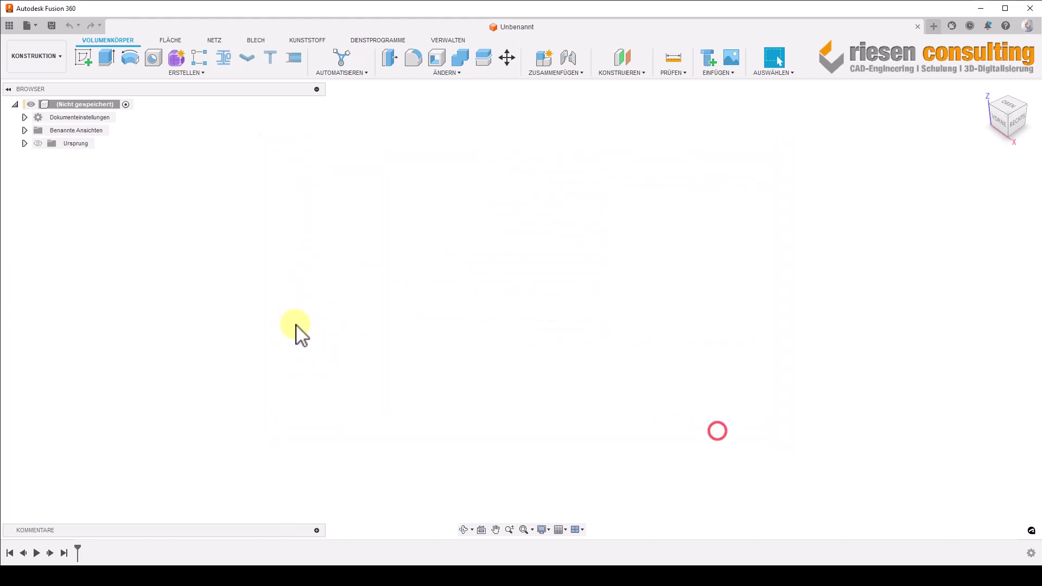
Step: Start a sketch on the front plane and draw a block rectangle with a small top-right notch
{"action": "left_click", "coordinate": [82, 58]}
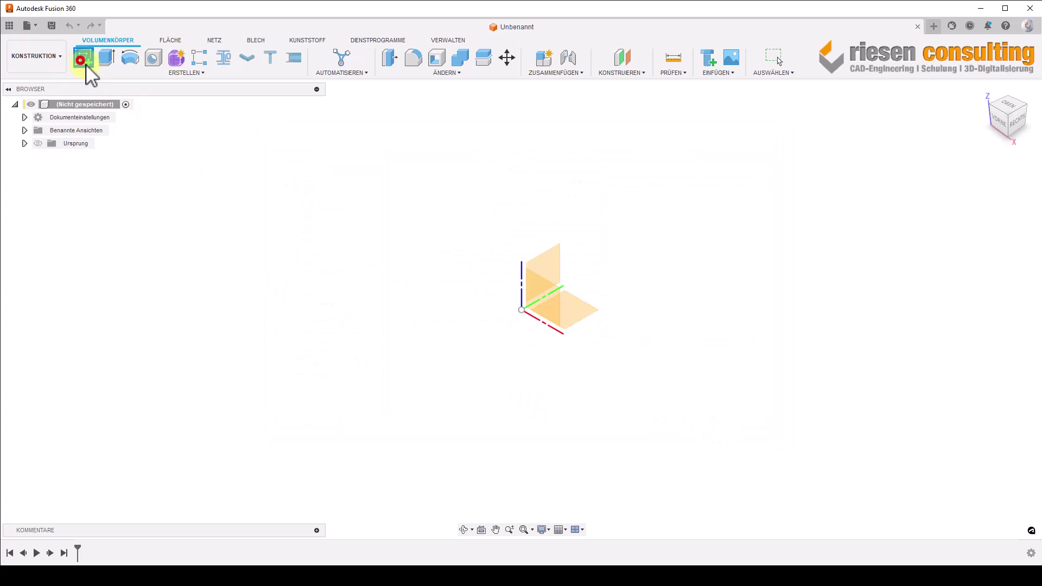
{"action": "left_click", "coordinate": [543, 300]}
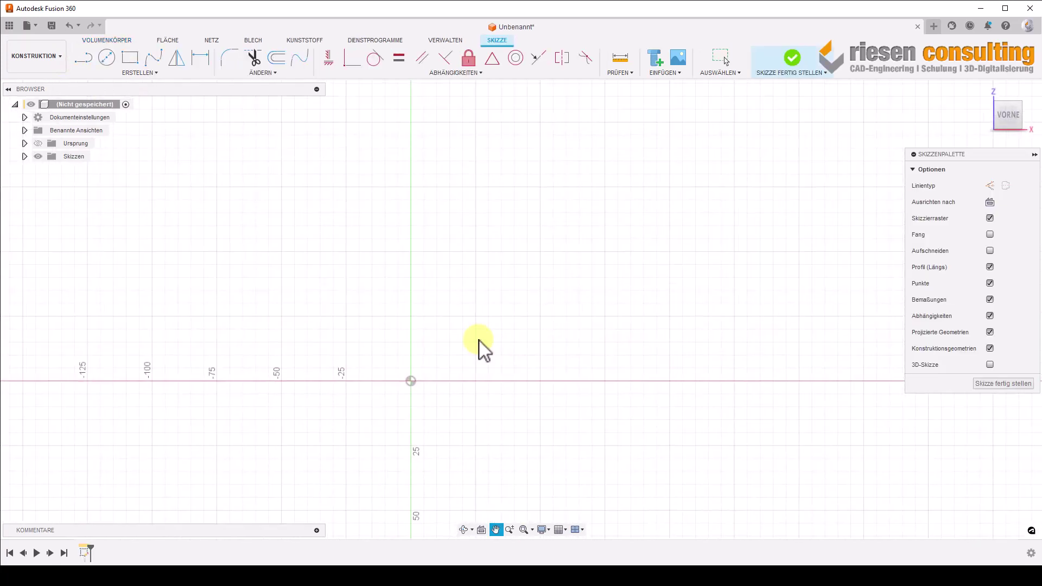
{"action": "left_click", "coordinate": [130, 57]}
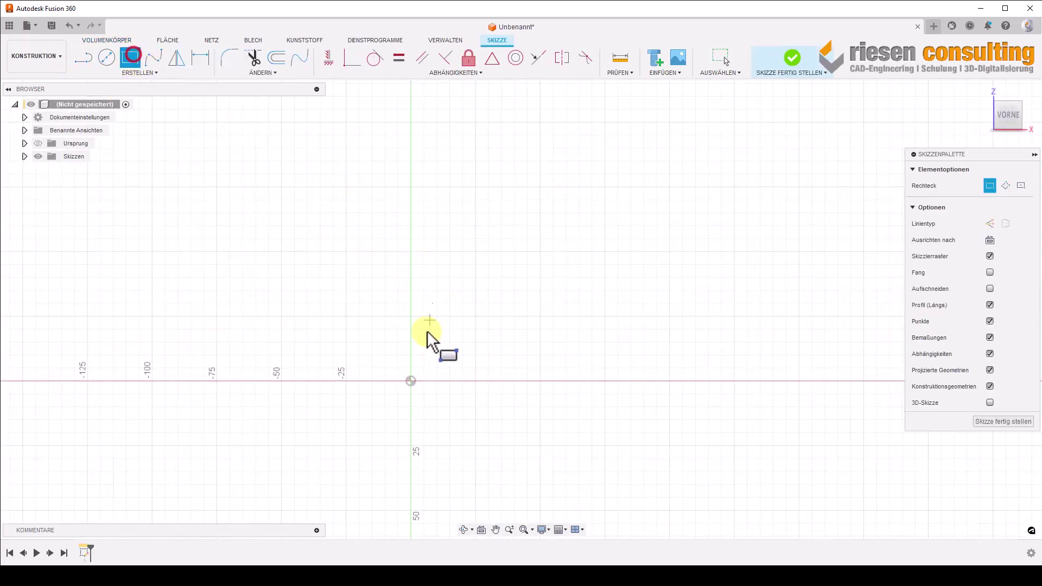
{"action": "left_click", "coordinate": [410, 381]}
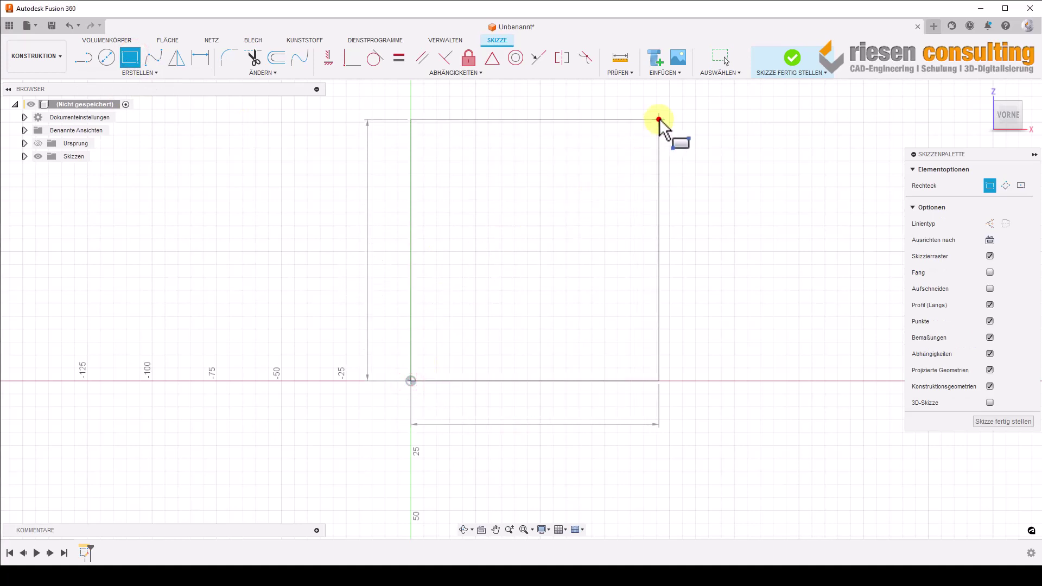
{"action": "left_click", "coordinate": [658, 119]}
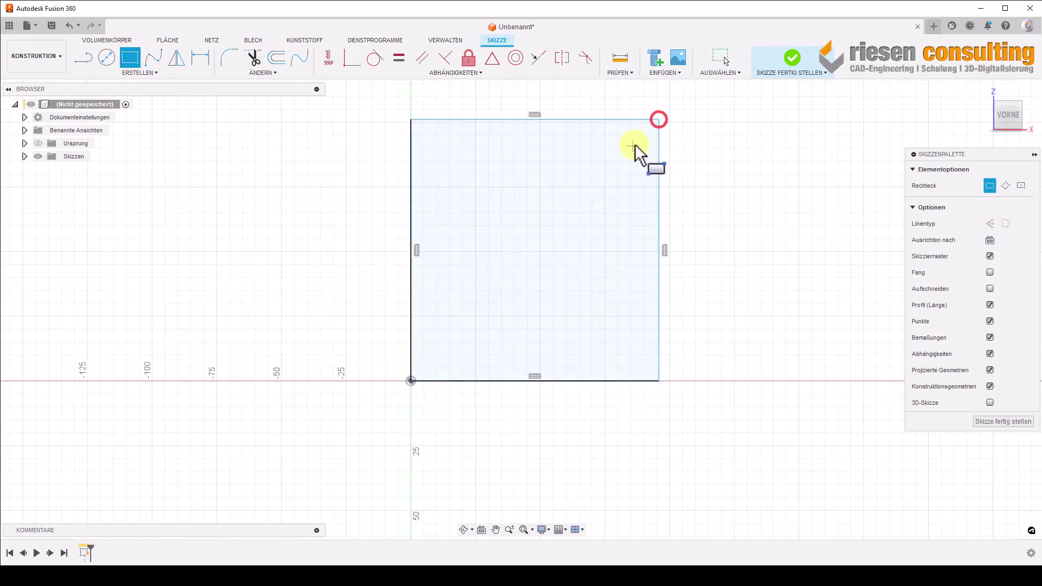
{"action": "left_click", "coordinate": [619, 173]}
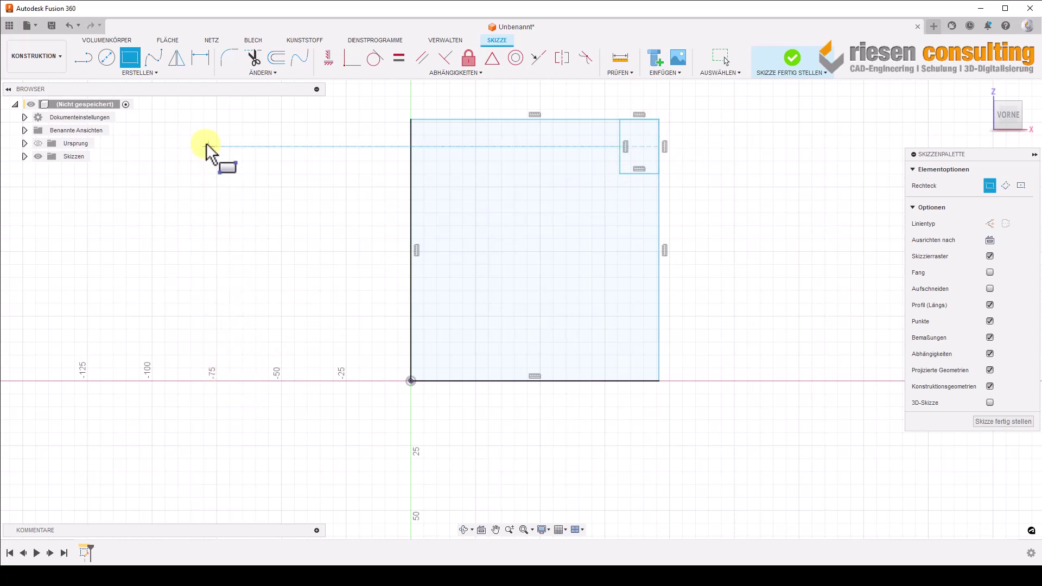
Step: Dimension the block's bottom edge to 25 mm, scaling the whole sketch
{"action": "left_click", "coordinate": [200, 56]}
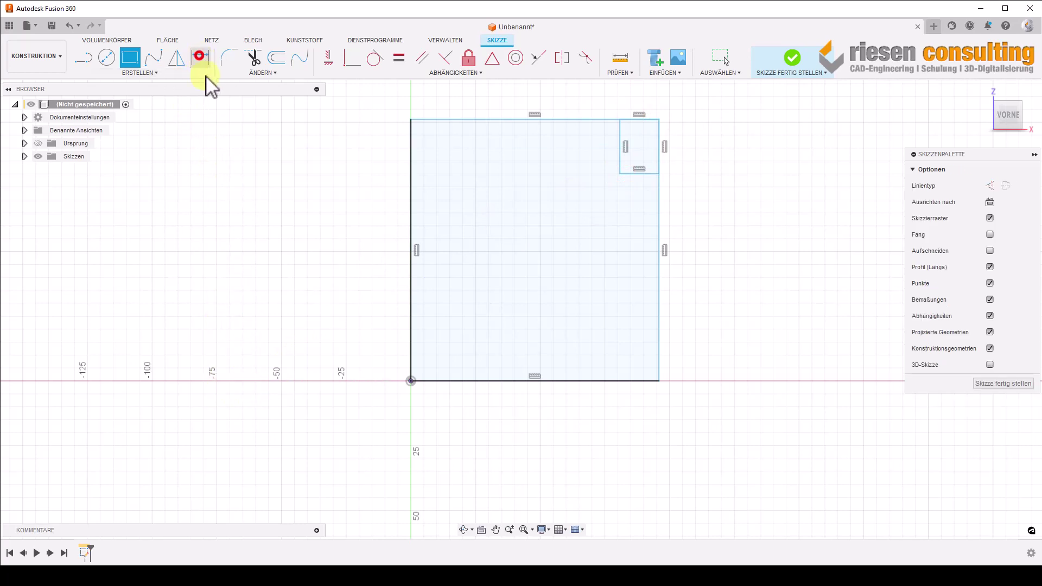
{"action": "left_click", "coordinate": [466, 380]}
{"action": "left_click", "coordinate": [498, 425]}
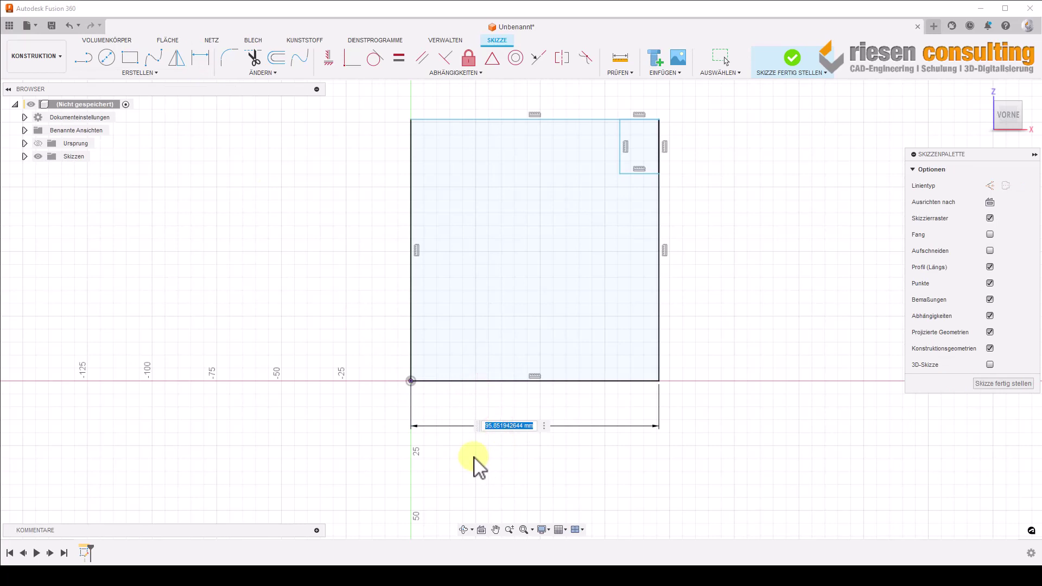
{"action": "type", "text": "25"}
{"action": "key", "text": "Return"}
{"action": "scroll", "coordinate": [393, 390], "scroll_direction": "up", "scroll_amount": 1}
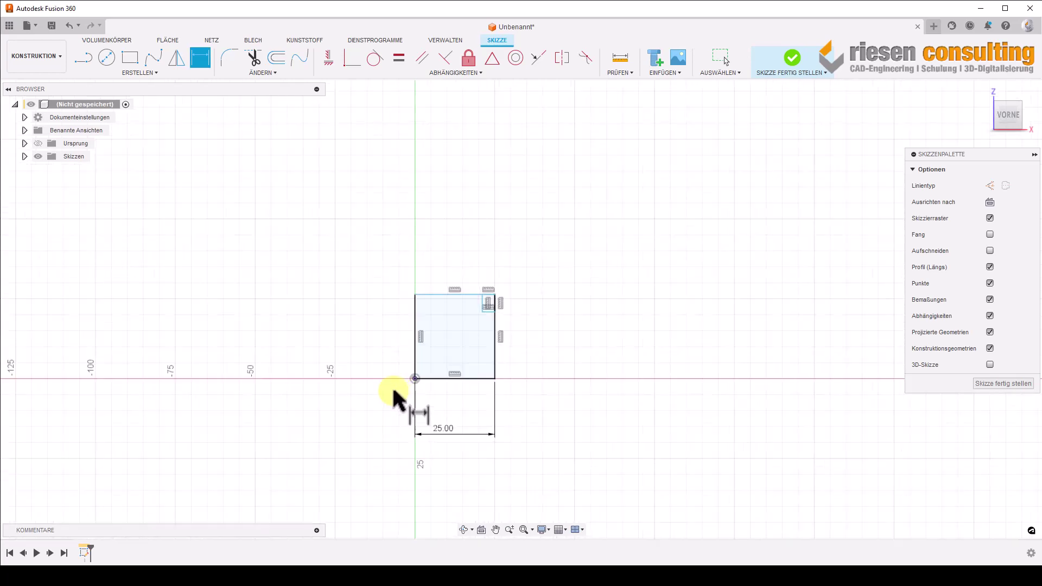
{"action": "scroll", "coordinate": [394, 390], "scroll_direction": "up", "scroll_amount": 2}
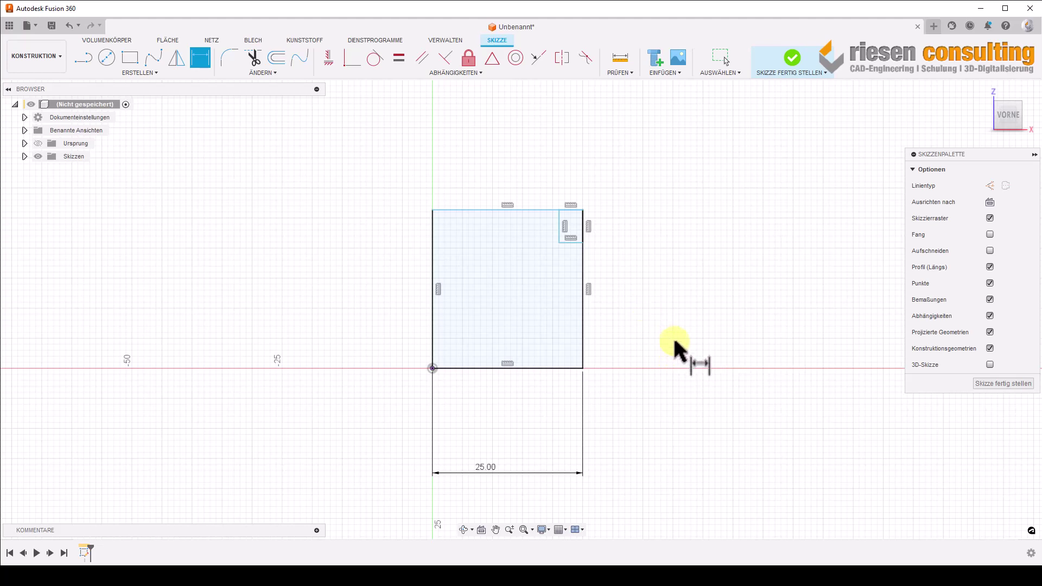
Step: Turn off 'Scale entire sketch at first dimension' in the general design preferences
{"action": "left_click", "coordinate": [1025, 26]}
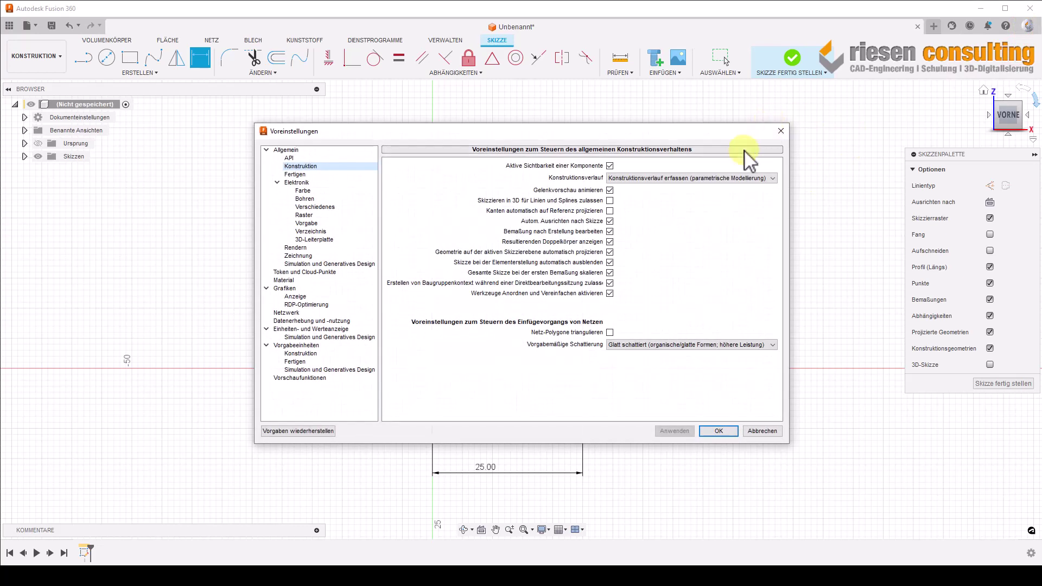
{"action": "left_click", "coordinate": [289, 164]}
{"action": "left_click", "coordinate": [610, 272]}
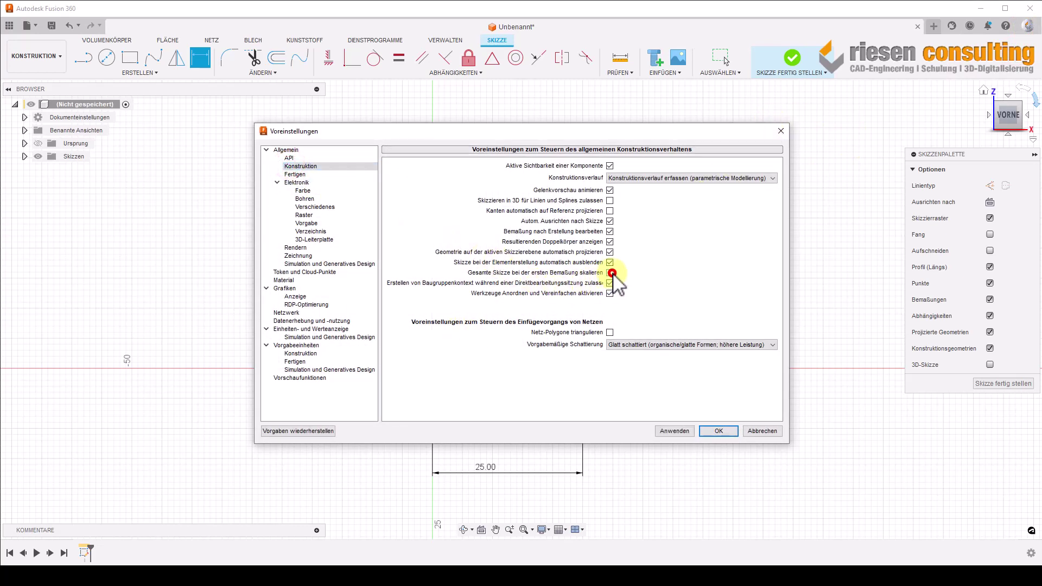
{"action": "left_click", "coordinate": [725, 430]}
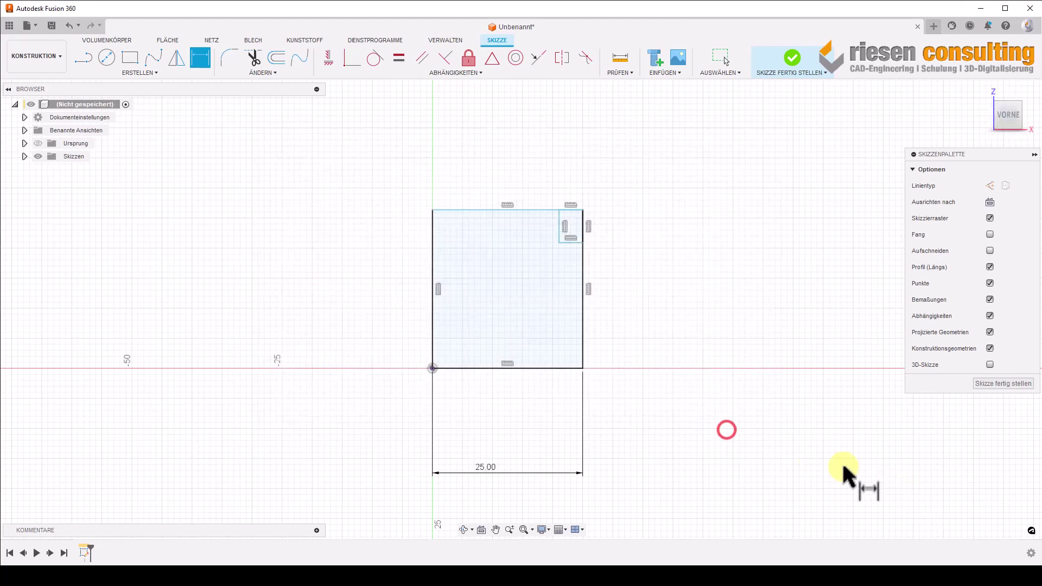
Step: Window-select the rectangles and their 25 mm dimension and delete them
{"action": "key", "text": "Escape"}
{"action": "left_click_drag", "start_coordinate": [375, 157], "coordinate": [650, 502]}
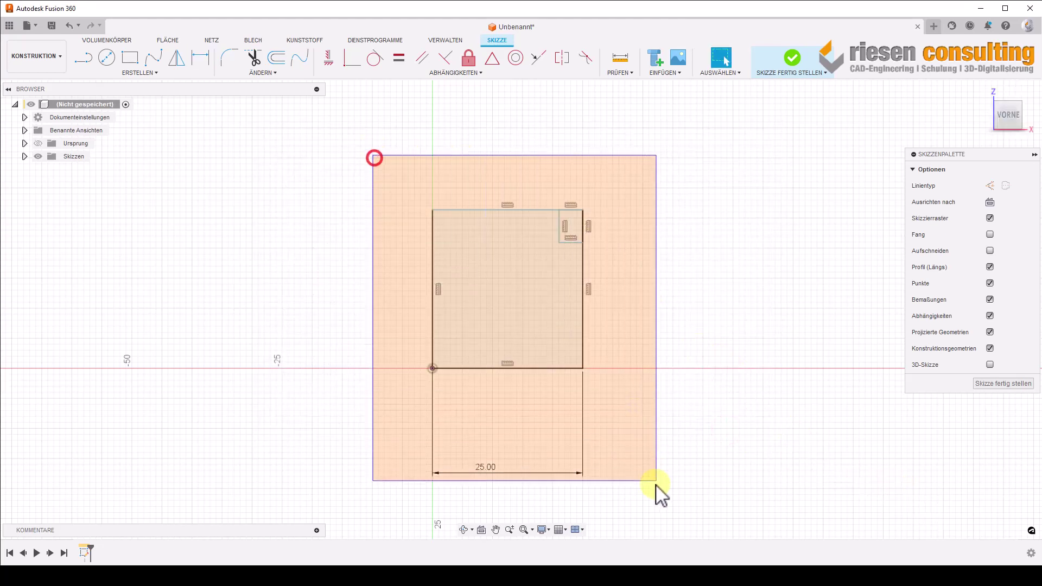
{"action": "key", "text": "Delete"}
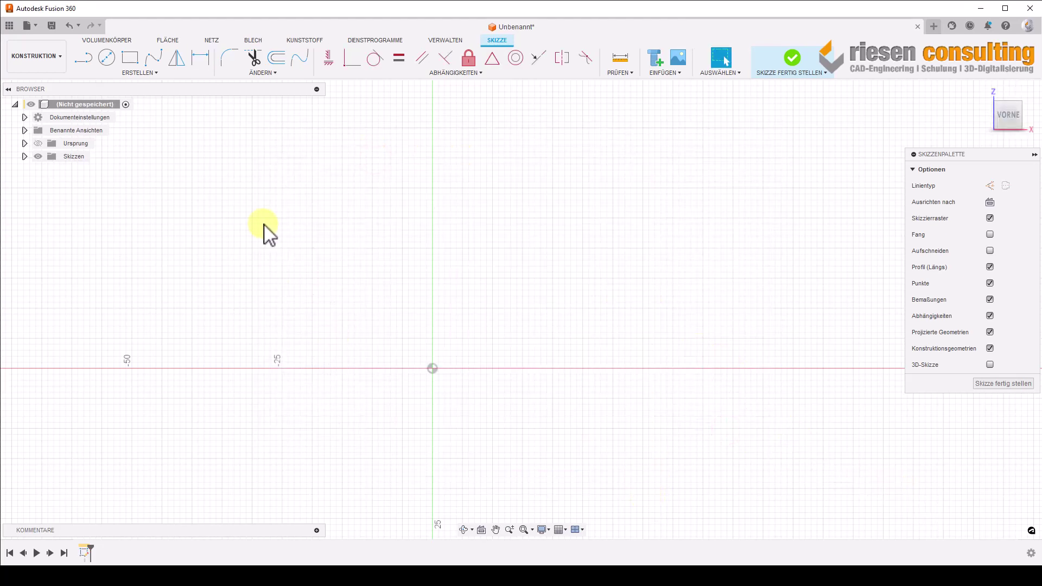
{"action": "left_click", "coordinate": [125, 64]}
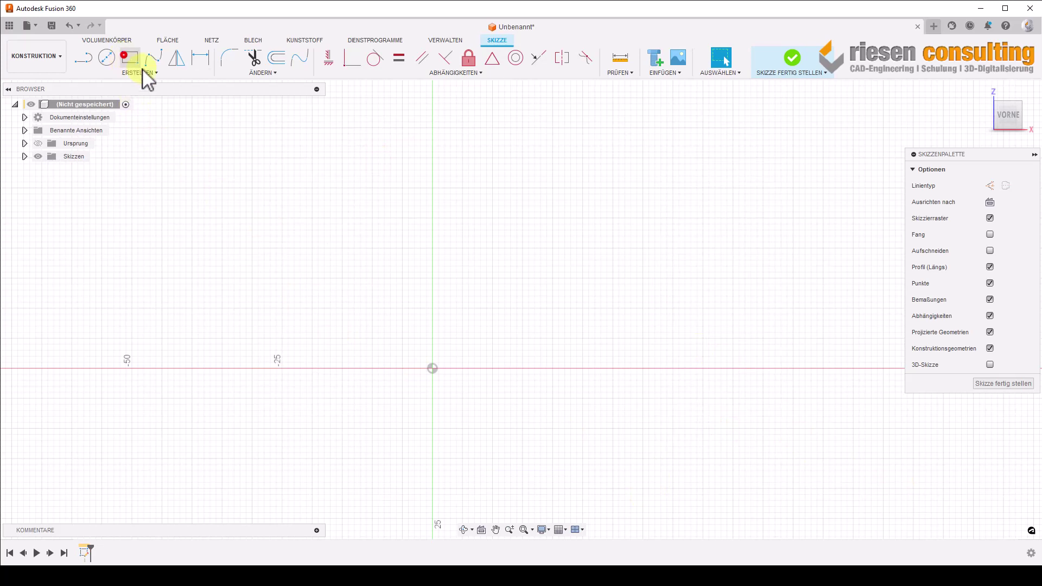
Step: Redraw the block rectangle from the origin with a small notch rectangle at its top-right corner
{"action": "left_click", "coordinate": [432, 369]}
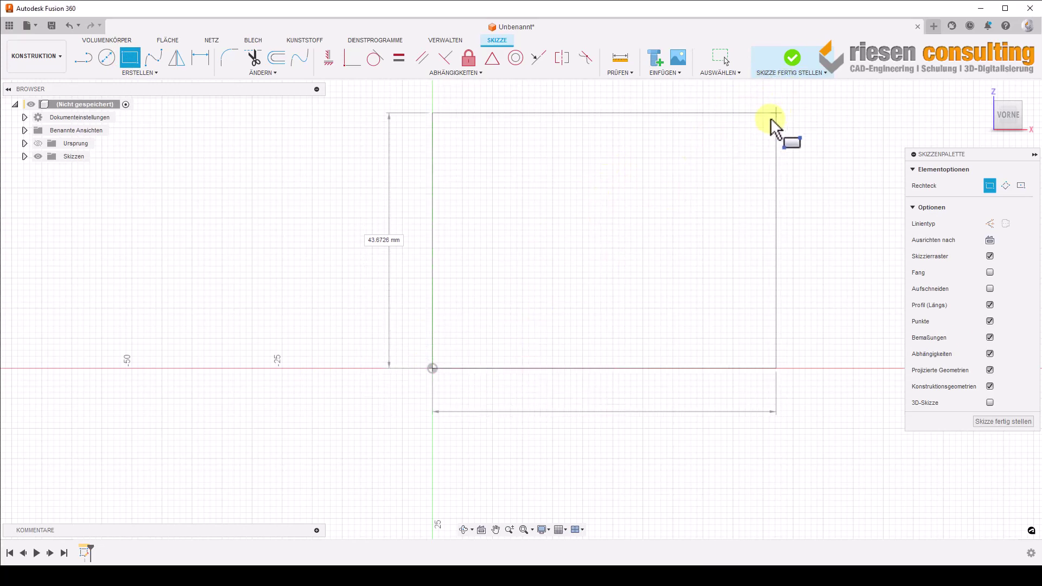
{"action": "middle_click_drag", "start_coordinate": [770, 118], "coordinate": [715, 120]}
{"action": "left_click", "coordinate": [722, 99]}
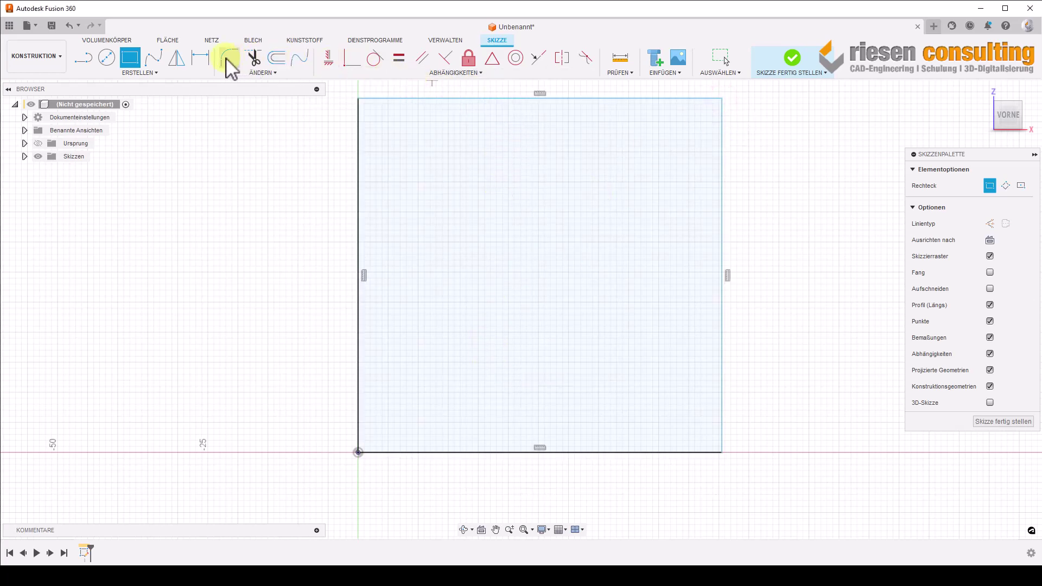
{"action": "left_click", "coordinate": [200, 57]}
{"action": "left_click", "coordinate": [482, 452]}
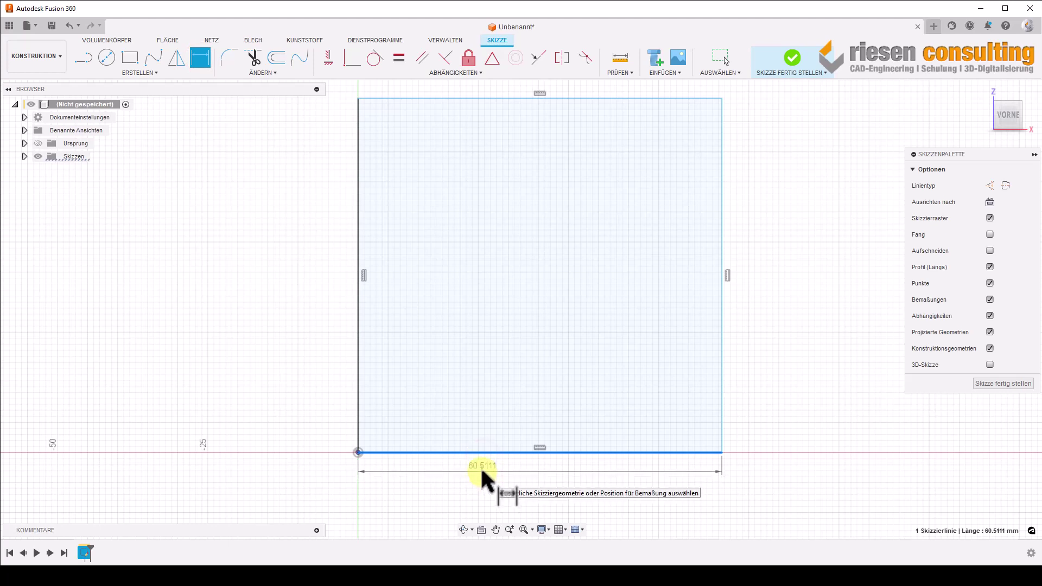
{"action": "key", "text": "Escape"}
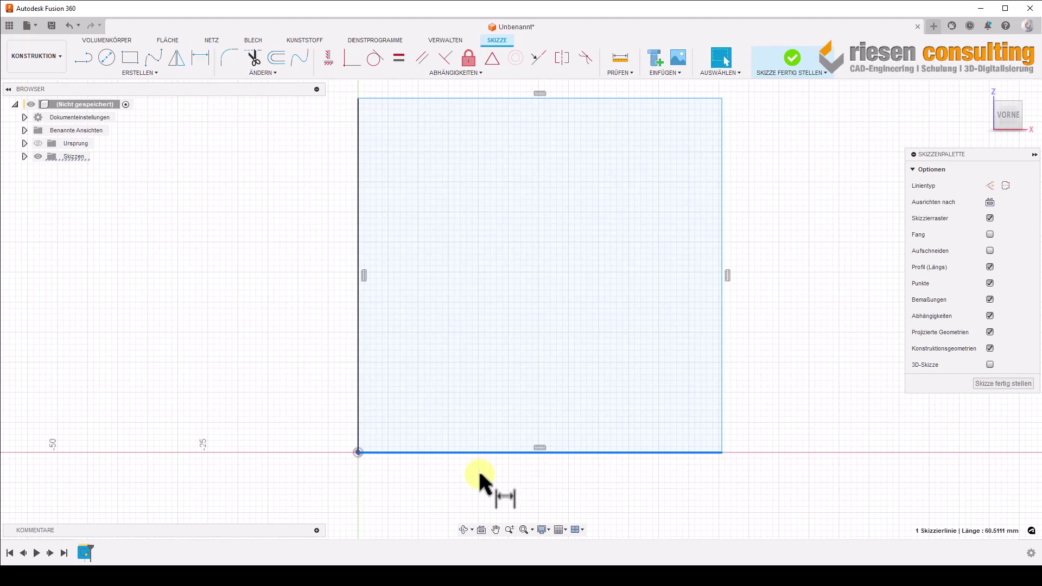
{"action": "left_click", "coordinate": [127, 56]}
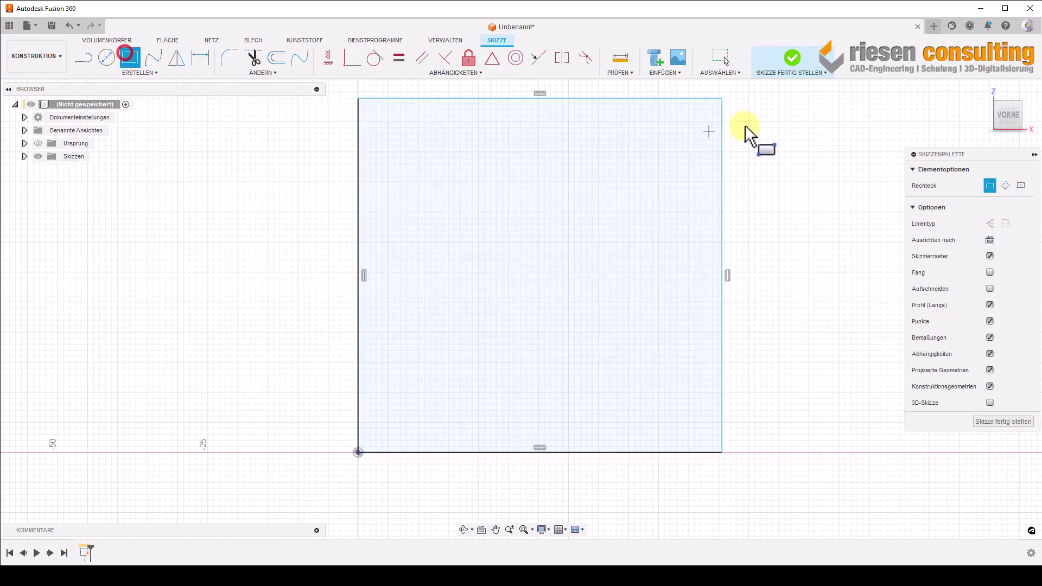
{"action": "left_click", "coordinate": [720, 96]}
{"action": "left_click", "coordinate": [679, 151]}
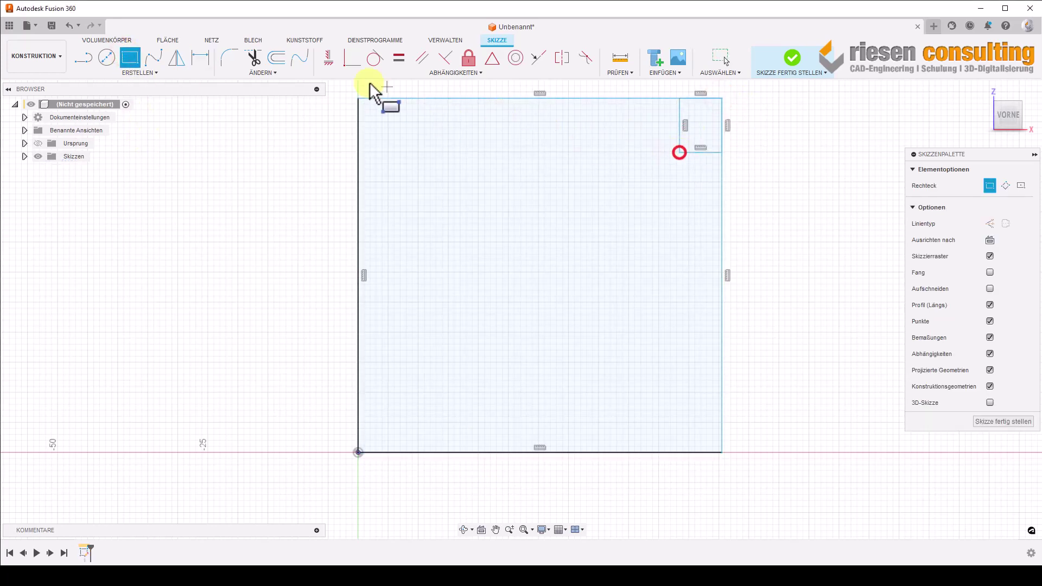
Step: Dimension the block's bottom edge to 25 mm, leaving the notch unscaled
{"action": "left_click", "coordinate": [200, 57]}
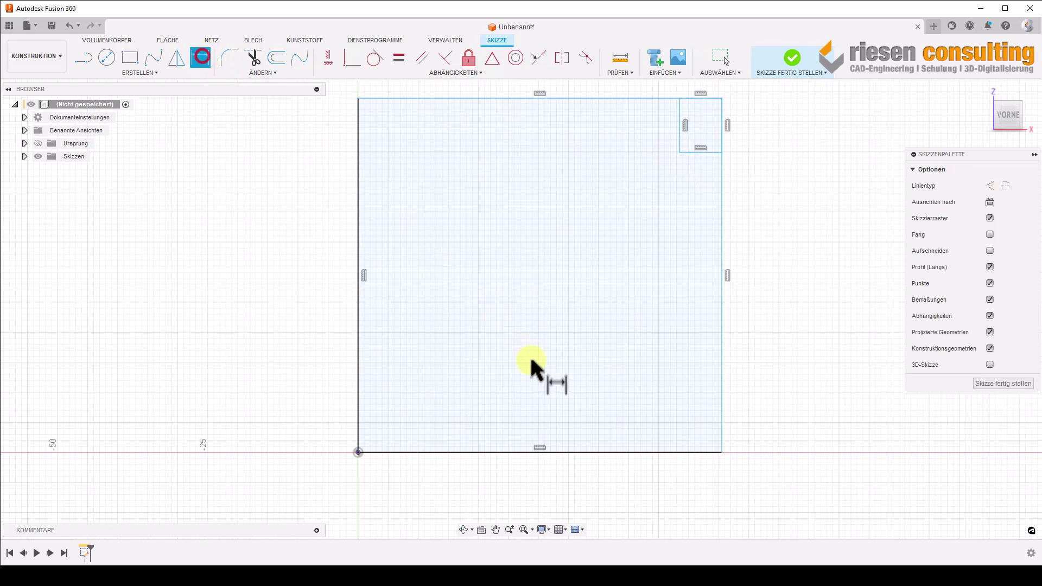
{"action": "left_click", "coordinate": [496, 451]}
{"action": "left_click", "coordinate": [499, 485]}
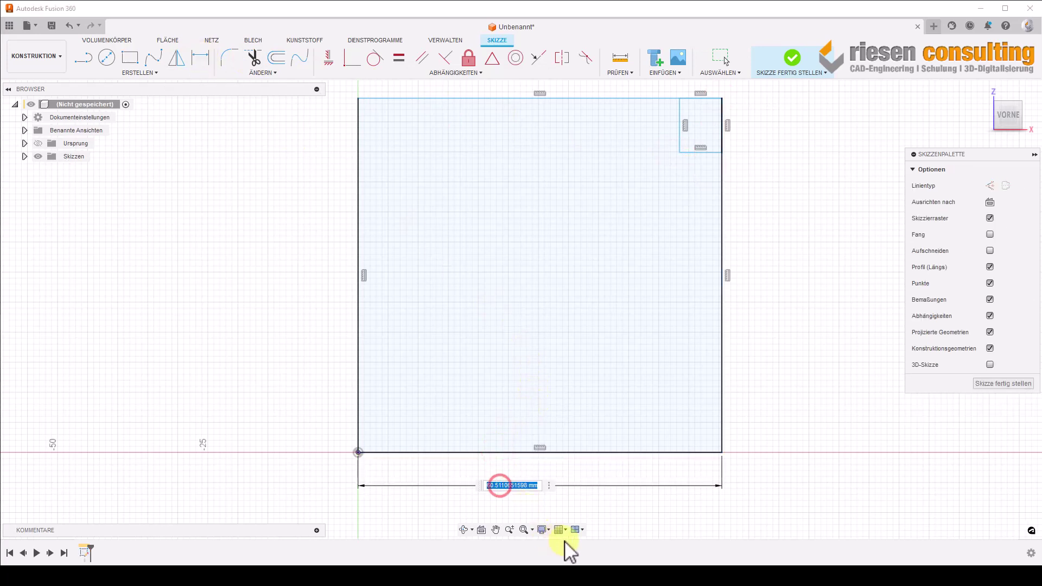
{"action": "type", "text": "25"}
{"action": "key", "text": "Return"}
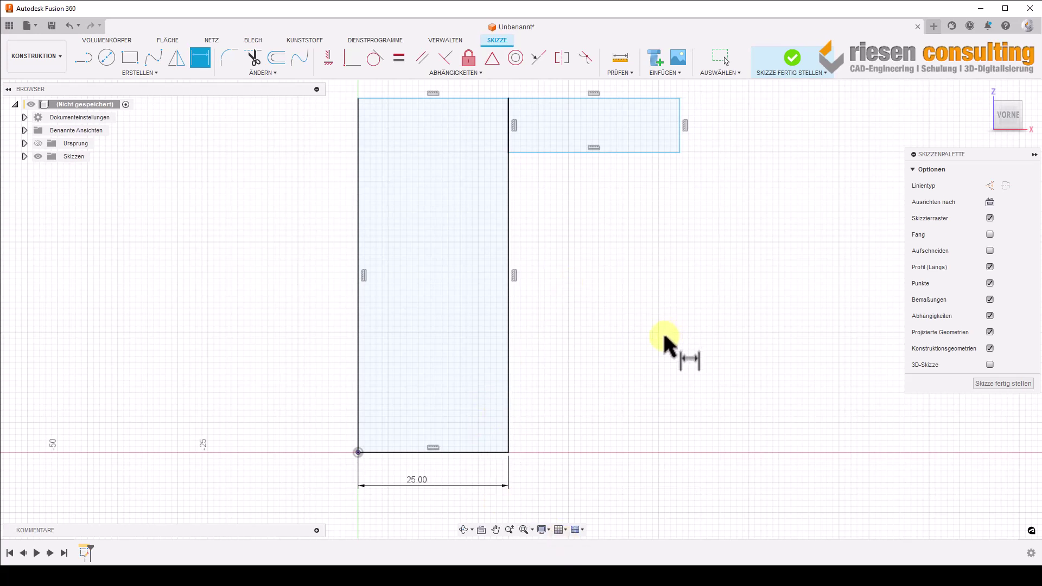
Step: Drag the notch's right edge toward the block and add a 35 mm height dimension
{"action": "key", "text": "Escape"}
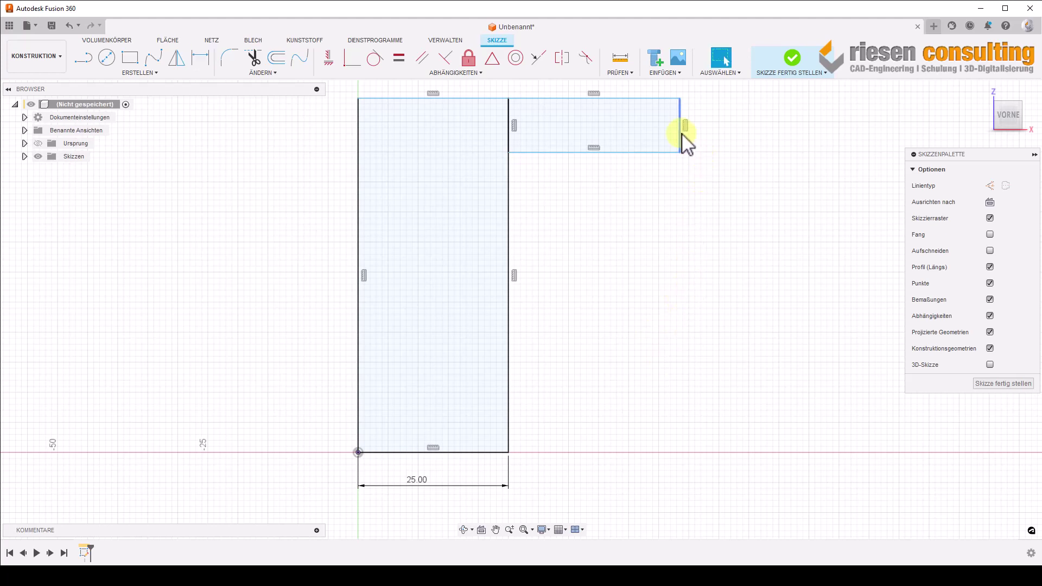
{"action": "left_click_drag", "start_coordinate": [681, 133], "coordinate": [455, 127]}
{"action": "left_click", "coordinate": [635, 256]}
{"action": "left_click", "coordinate": [197, 51]}
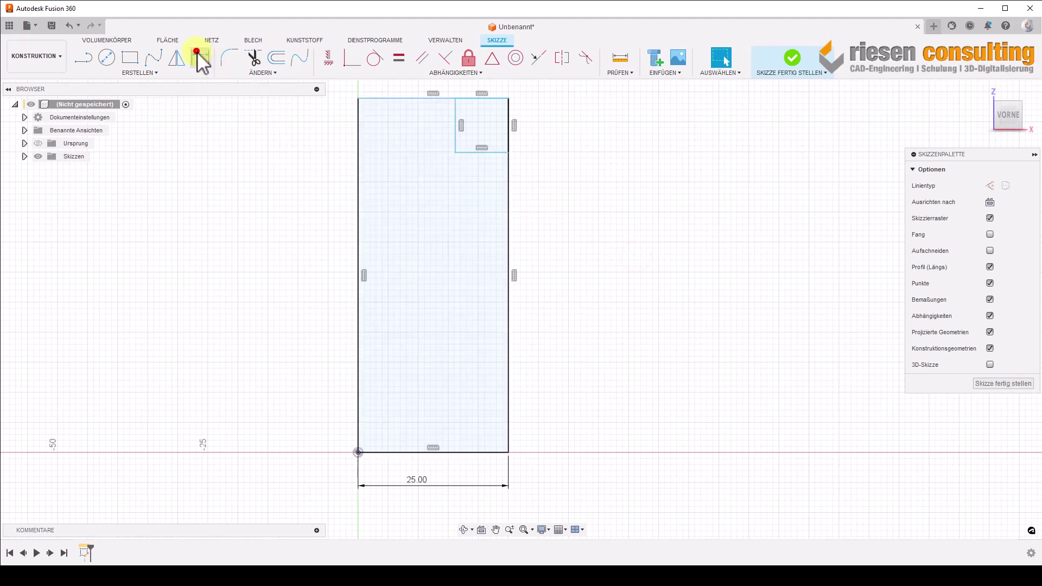
{"action": "left_click", "coordinate": [356, 251]}
{"action": "left_click", "coordinate": [297, 270]}
{"action": "type", "text": "35"}
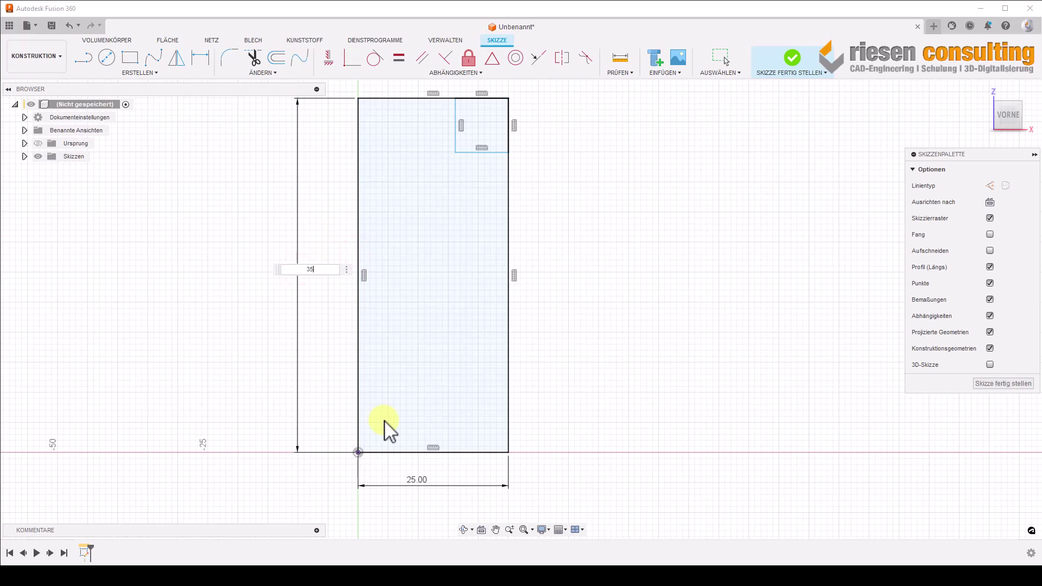
{"action": "key", "text": "Return"}
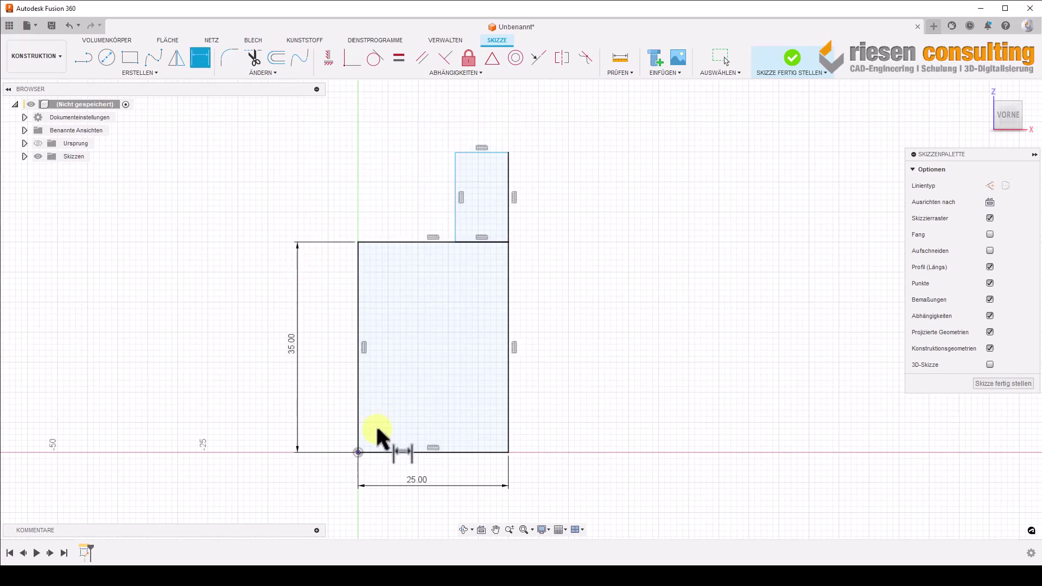
{"action": "key", "text": "Escape"}
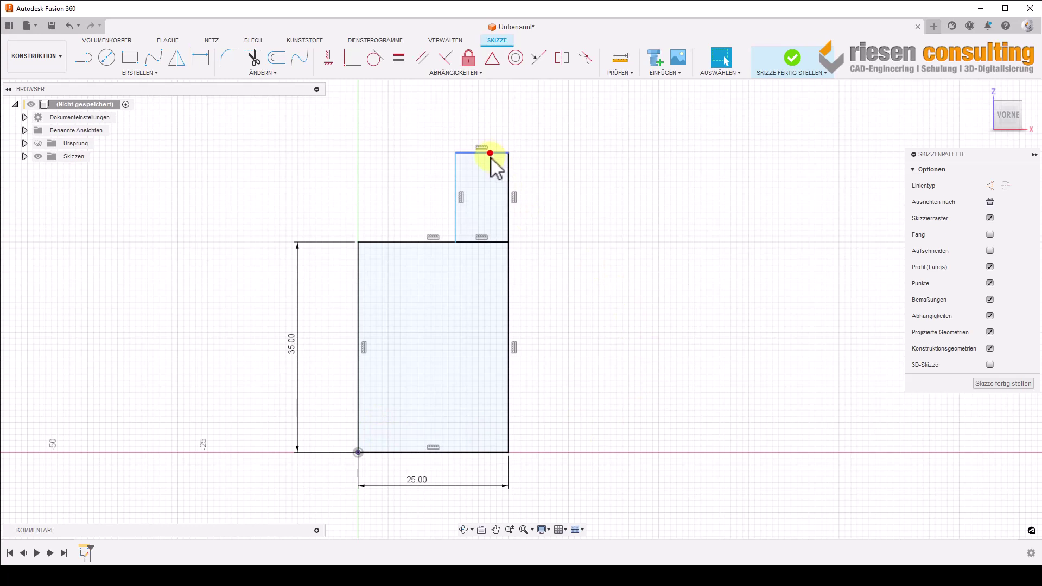
Step: Move the notch's top edge down, delete the 25 and 35 dimensions, and undo two edits
{"action": "left_click_drag", "start_coordinate": [487, 154], "coordinate": [485, 309]}
{"action": "left_click", "coordinate": [621, 370]}
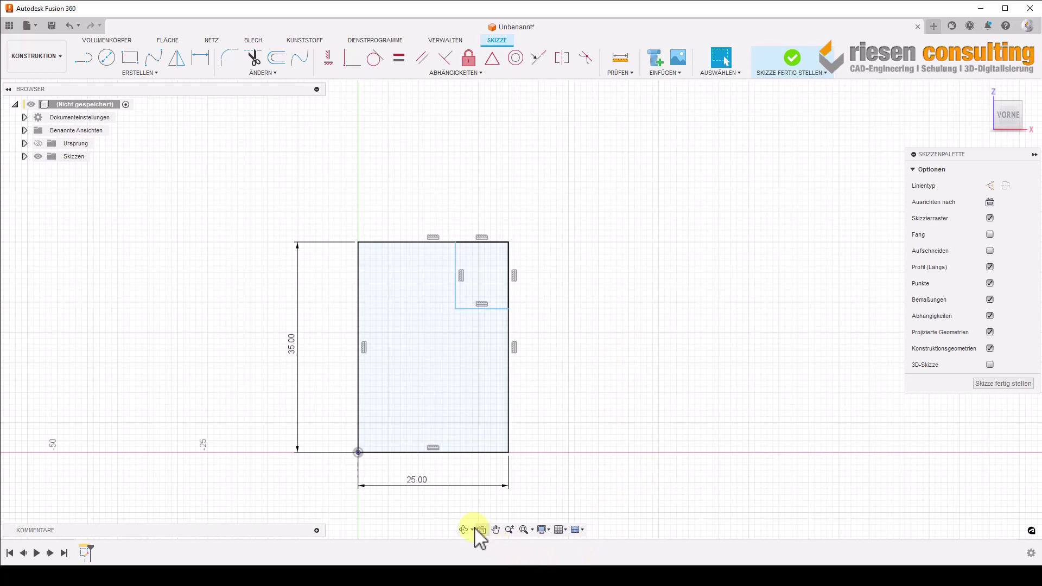
{"action": "left_click", "coordinate": [464, 485]}
{"action": "key", "text": "Delete"}
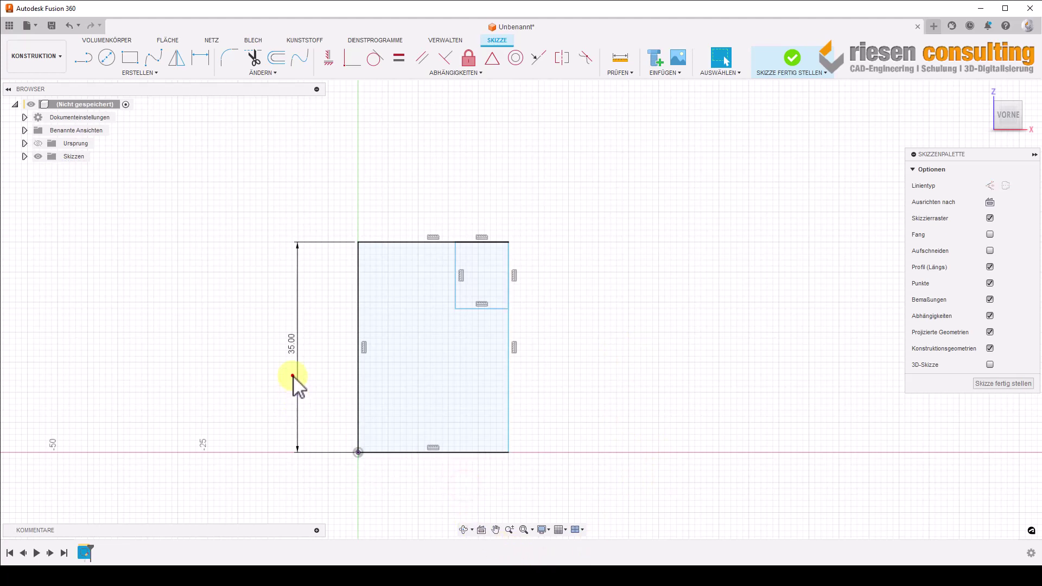
{"action": "key", "text": "Delete"}
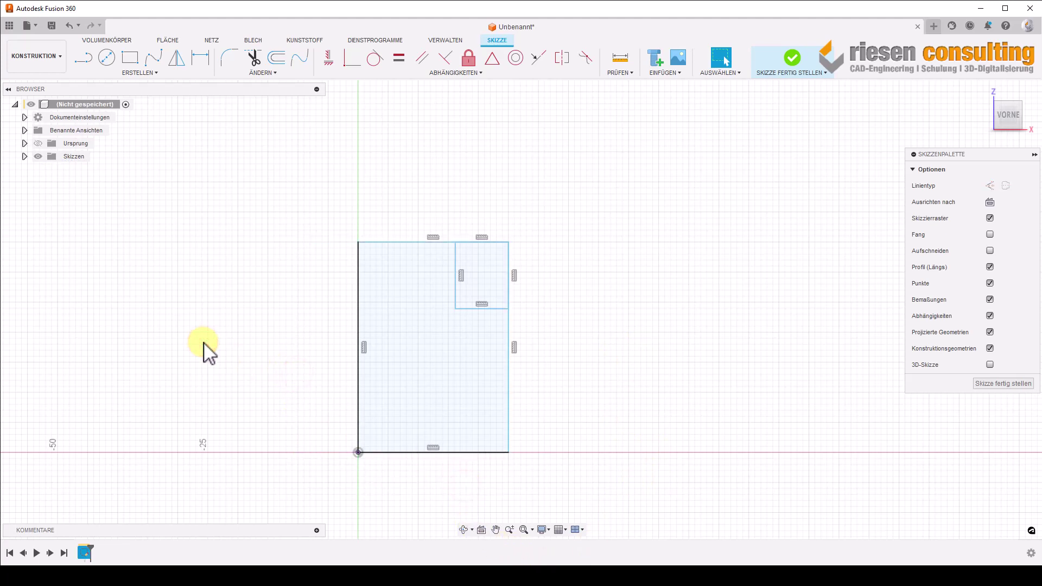
{"action": "key", "text": "ctrl+z"}
{"action": "key", "text": "ctrl+z"}
{"action": "key", "text": "ctrl+z"}
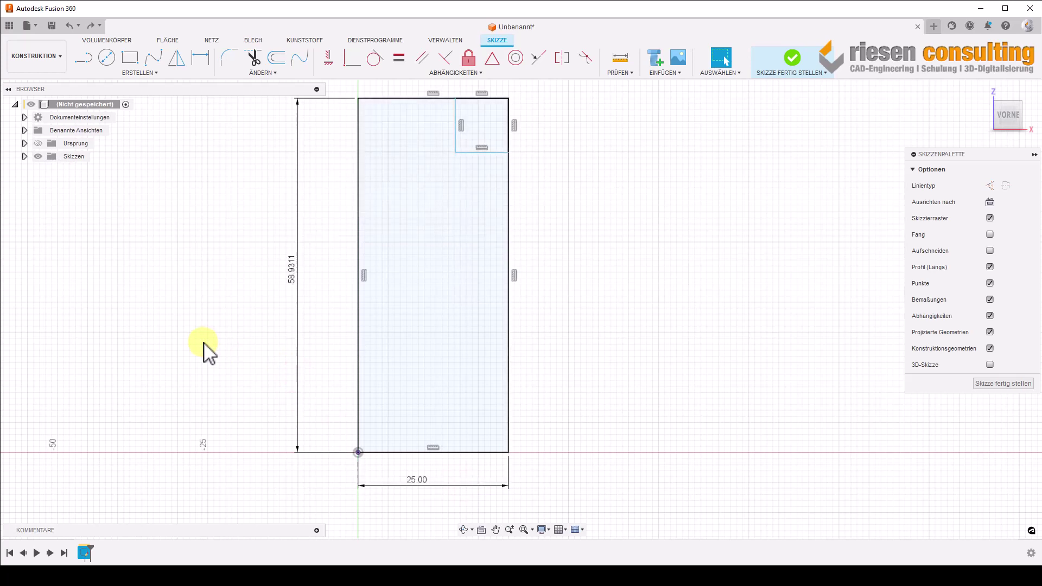
{"action": "key", "text": "ctrl+z"}
{"action": "key", "text": "ctrl+z"}
{"action": "key", "text": "ctrl+z"}
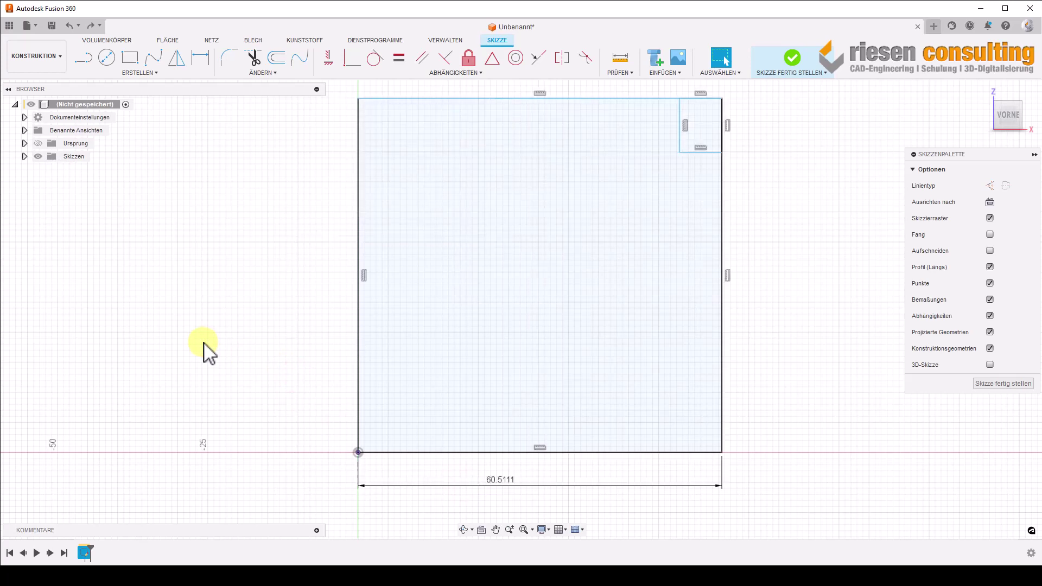
Step: Delete the 60.5111 width dimension and dimension the notch's bottom edge to 2 mm
{"action": "left_click", "coordinate": [600, 485]}
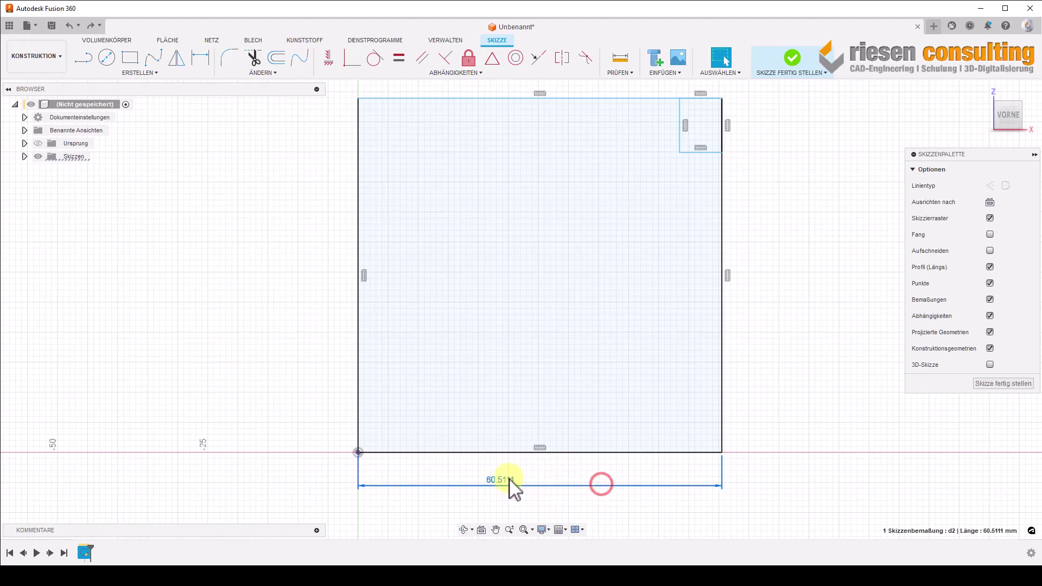
{"action": "key", "text": "Delete"}
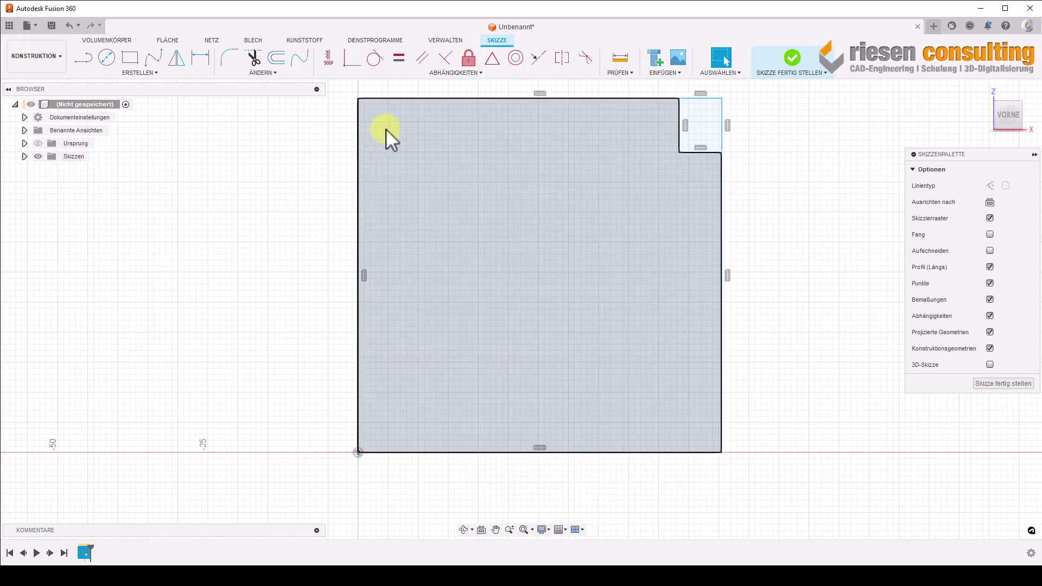
{"action": "left_click", "coordinate": [199, 64]}
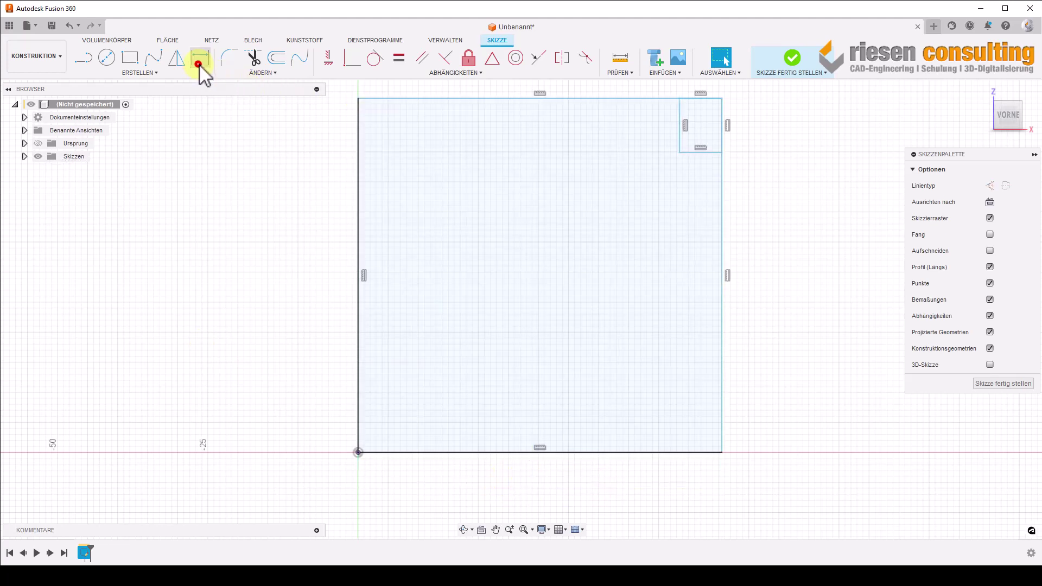
{"action": "left_click", "coordinate": [706, 154]}
{"action": "left_click", "coordinate": [710, 222]}
{"action": "type", "text": "23790573"}
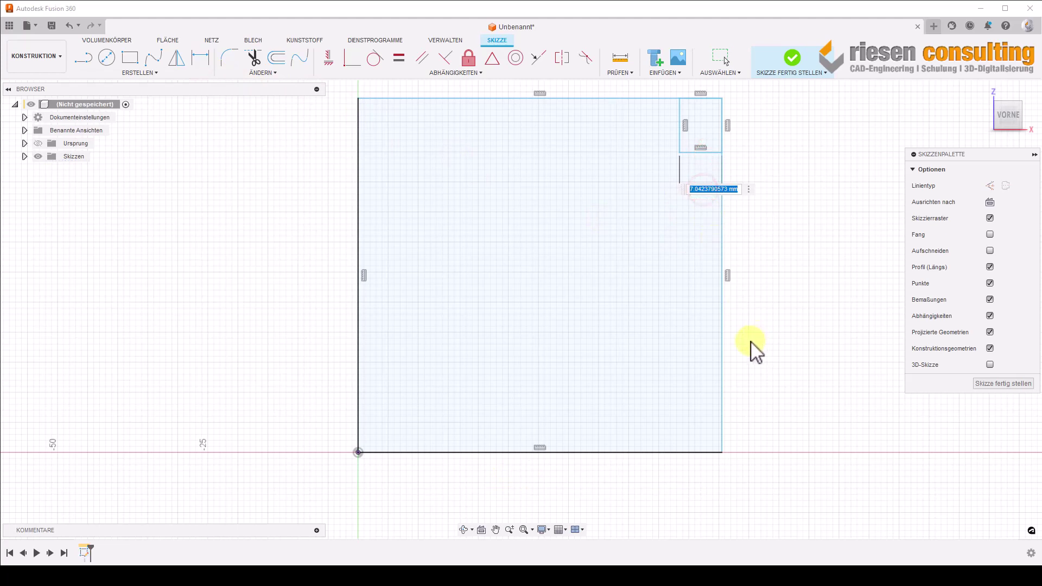
{"action": "type", "text": "2"}
{"action": "key", "text": "Return"}
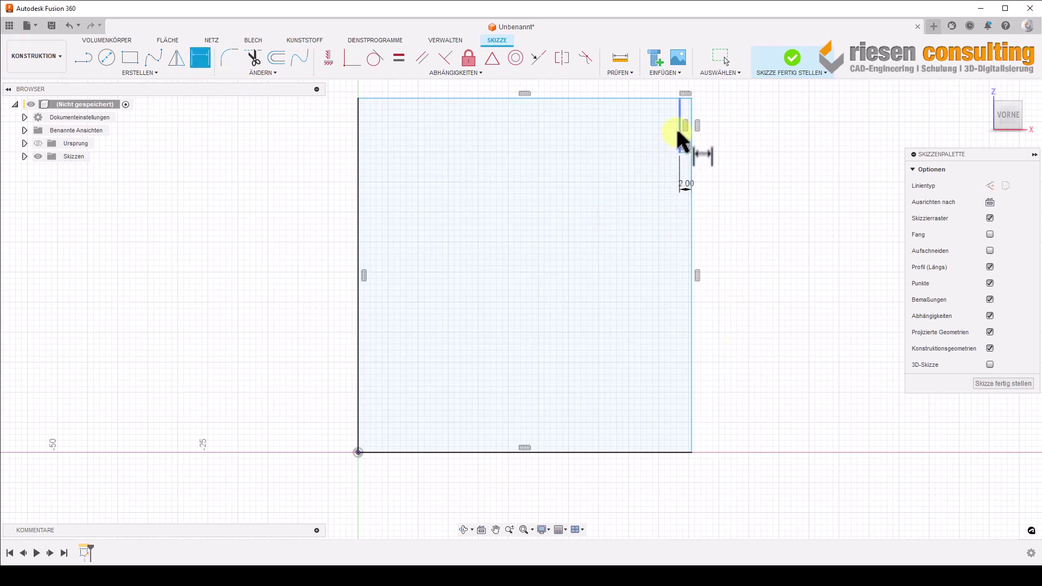
Step: Dimension the notch height to 4 mm and begin a width dimension on the block's bottom edge
{"action": "left_click", "coordinate": [678, 133]}
{"action": "left_click", "coordinate": [641, 128]}
{"action": "type", "text": "4"}
{"action": "key", "text": "Return"}
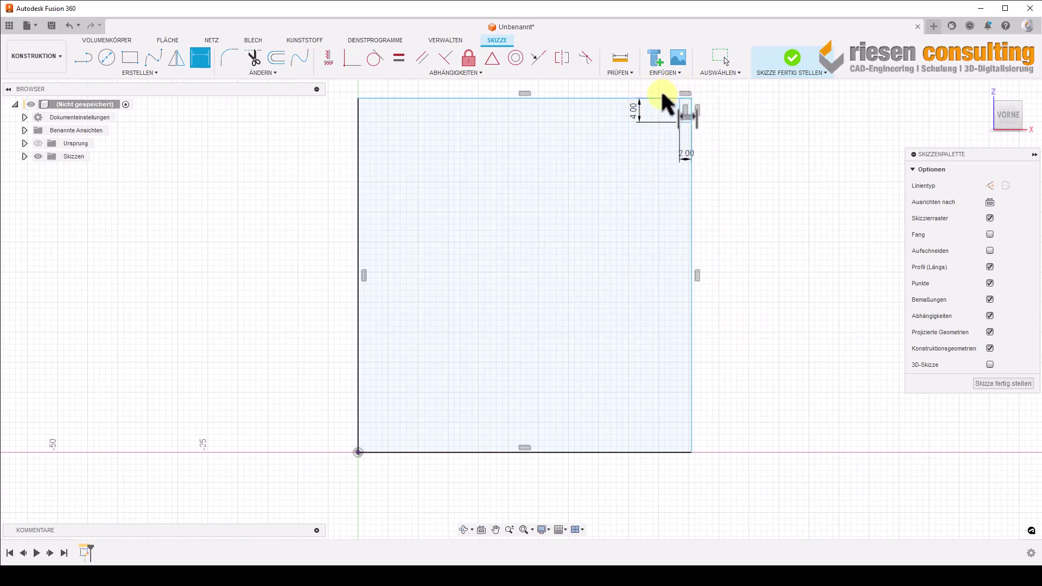
{"action": "left_click", "coordinate": [549, 452]}
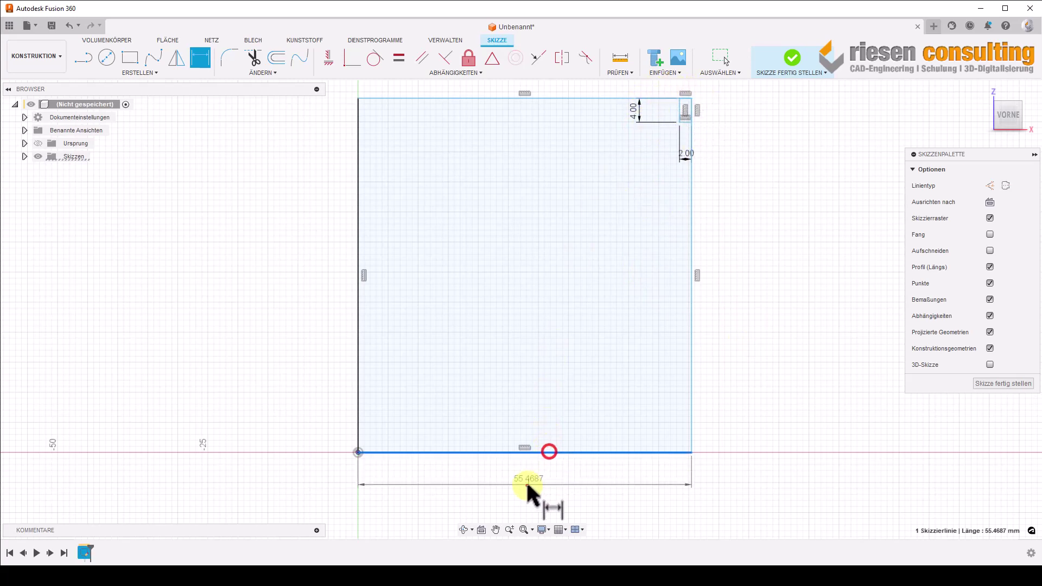
Step: Set the block width to 25 mm and its height to 35 mm
{"action": "left_click", "coordinate": [528, 484]}
{"action": "type", "text": "25"}
{"action": "key", "text": "Return"}
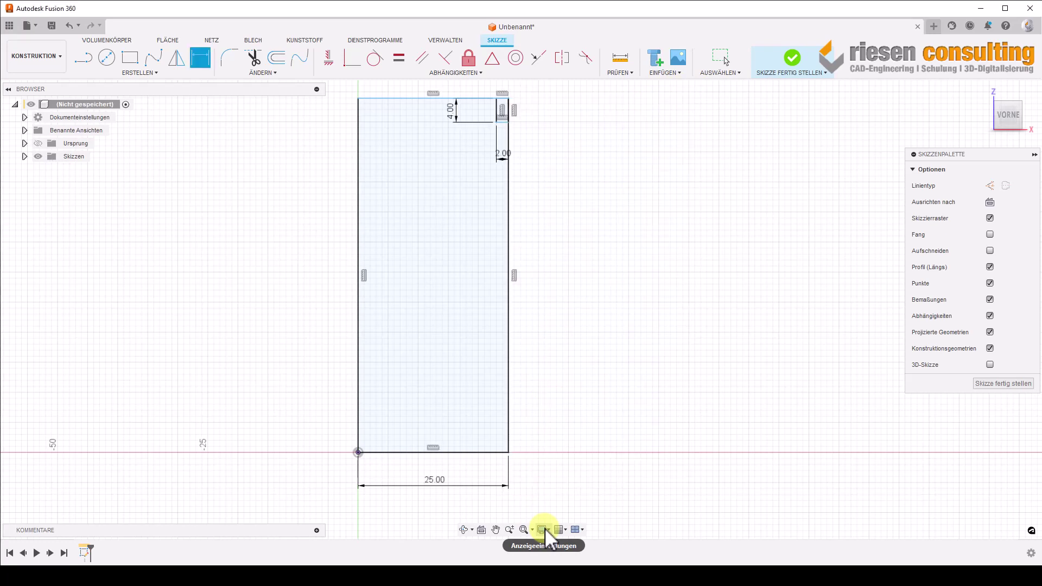
{"action": "left_click", "coordinate": [358, 387]}
{"action": "left_click", "coordinate": [313, 355]}
{"action": "type", "text": "5"}
{"action": "key", "text": "Return"}
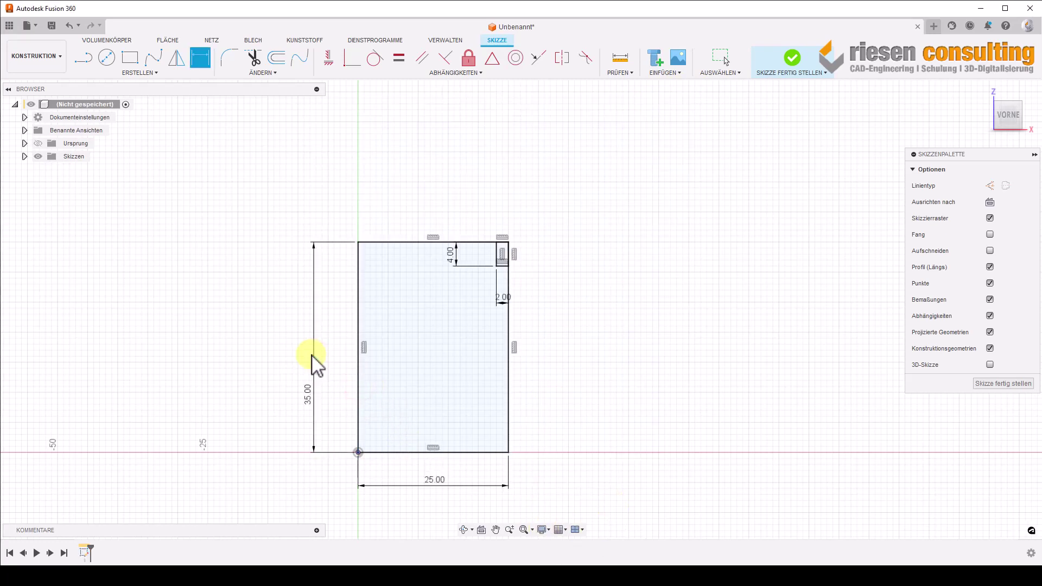
Step: Pan the view and window-select the entire sketch
{"action": "key", "text": "Escape"}
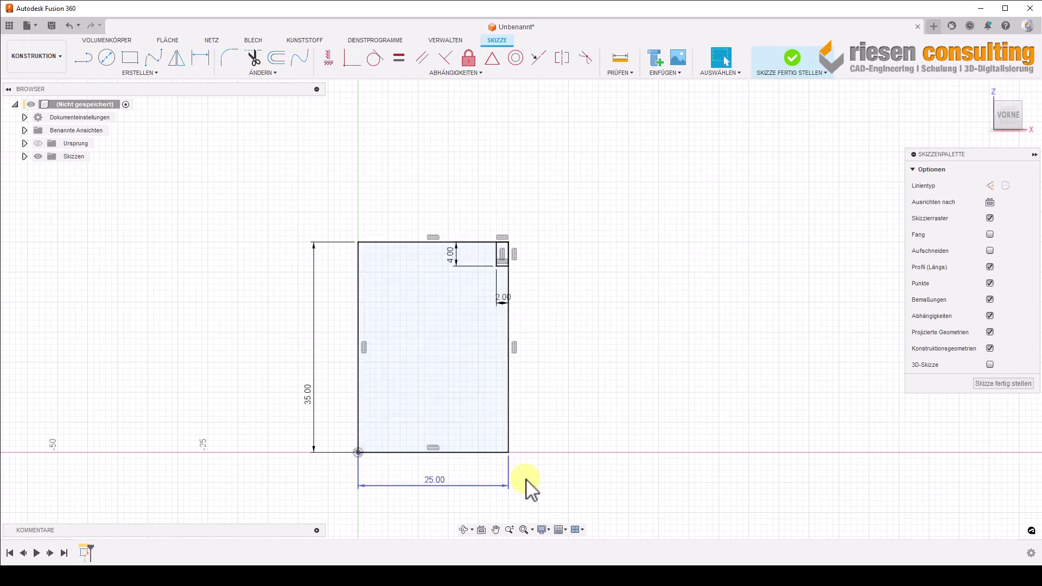
{"action": "middle_click_drag", "start_coordinate": [587, 464], "coordinate": [632, 398]}
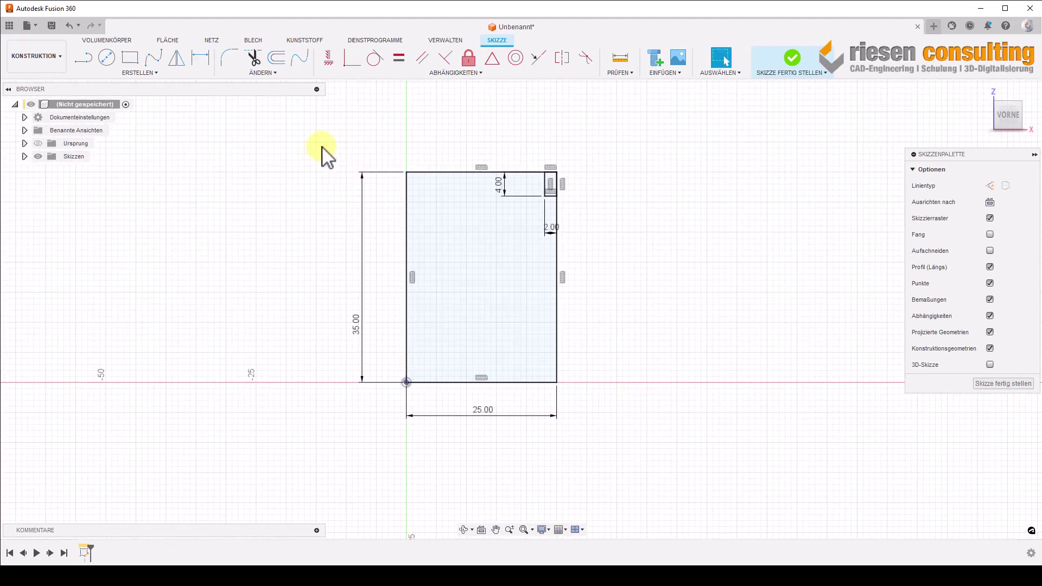
{"action": "left_click_drag", "start_coordinate": [324, 146], "coordinate": [608, 453]}
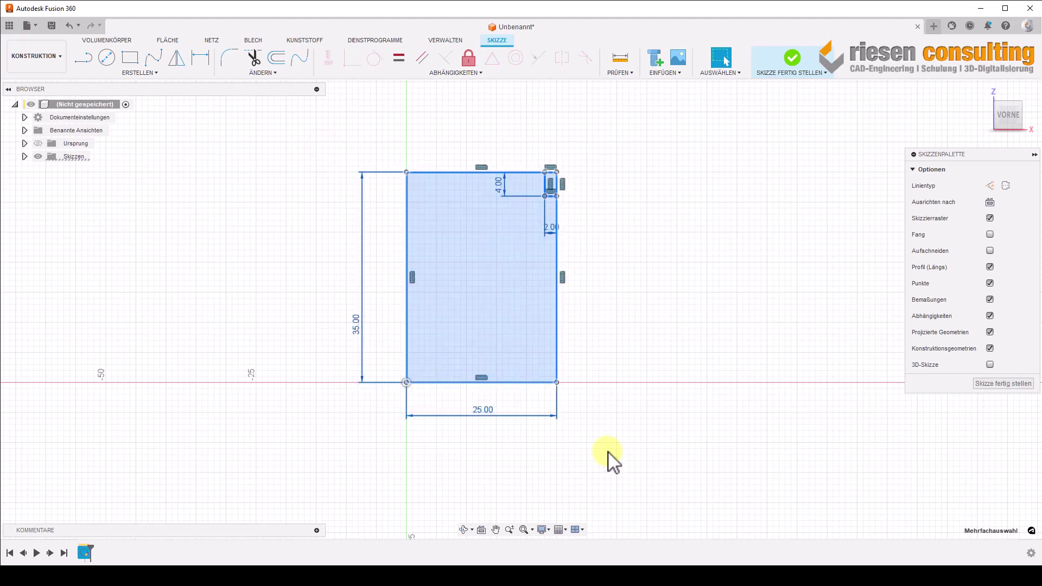
Step: Delete the sketch and redraw the block from the origin with a small top-right corner rectangle
{"action": "key", "text": "Delete"}
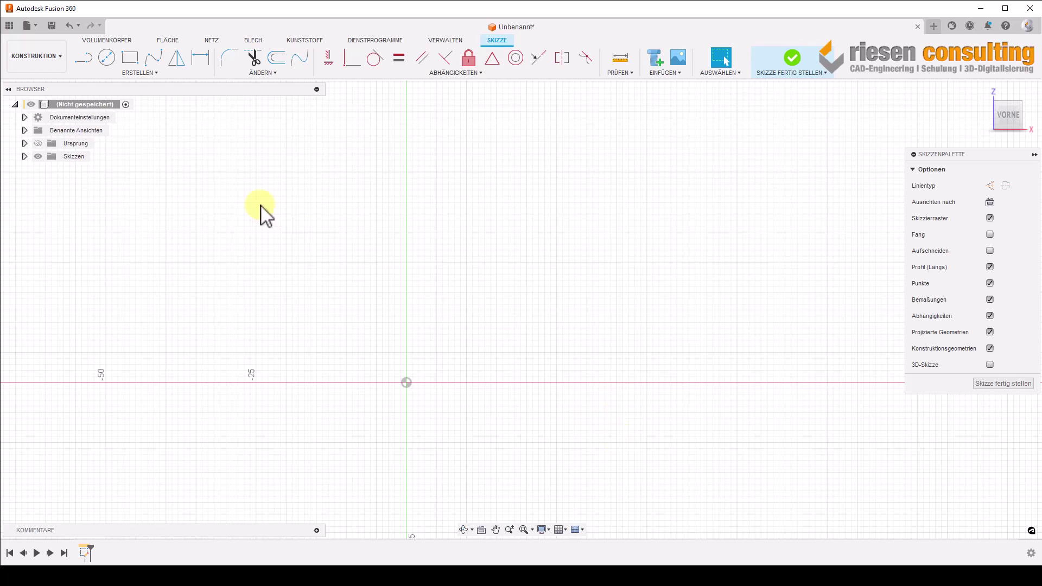
{"action": "left_click", "coordinate": [130, 58]}
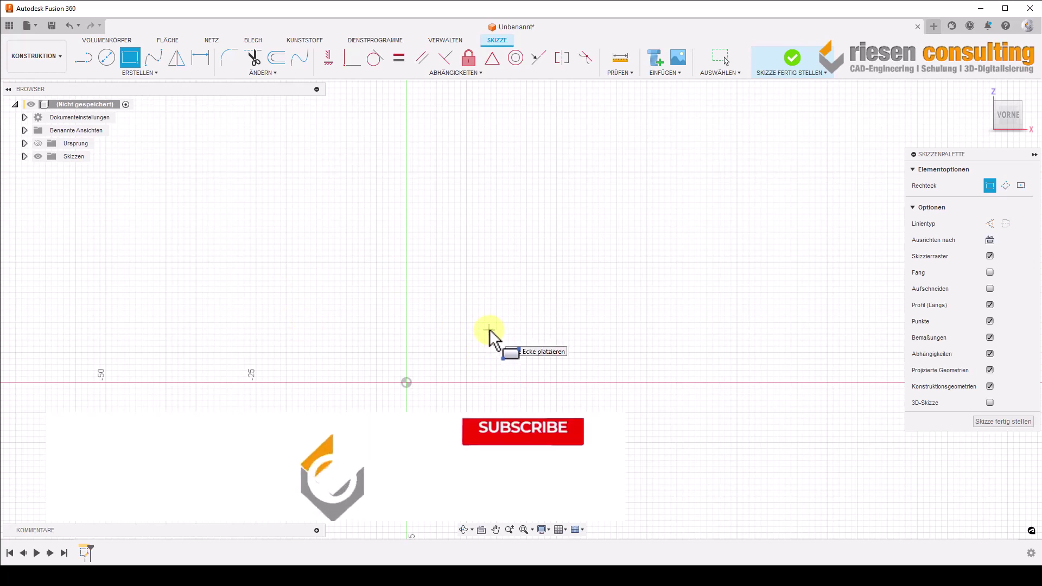
{"action": "left_click", "coordinate": [405, 383]}
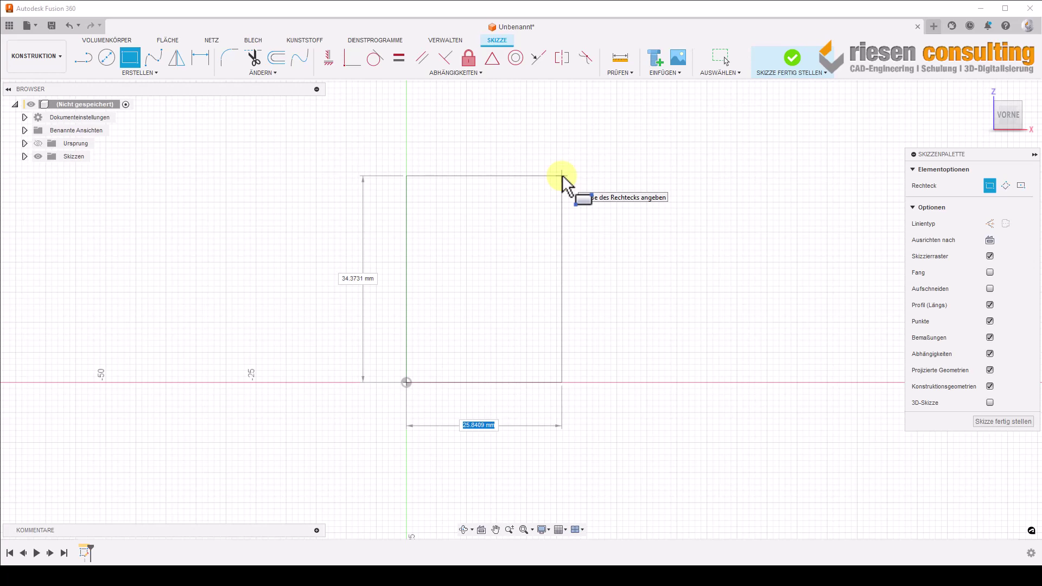
{"action": "left_click", "coordinate": [562, 176]}
{"action": "left_click", "coordinate": [561, 177]}
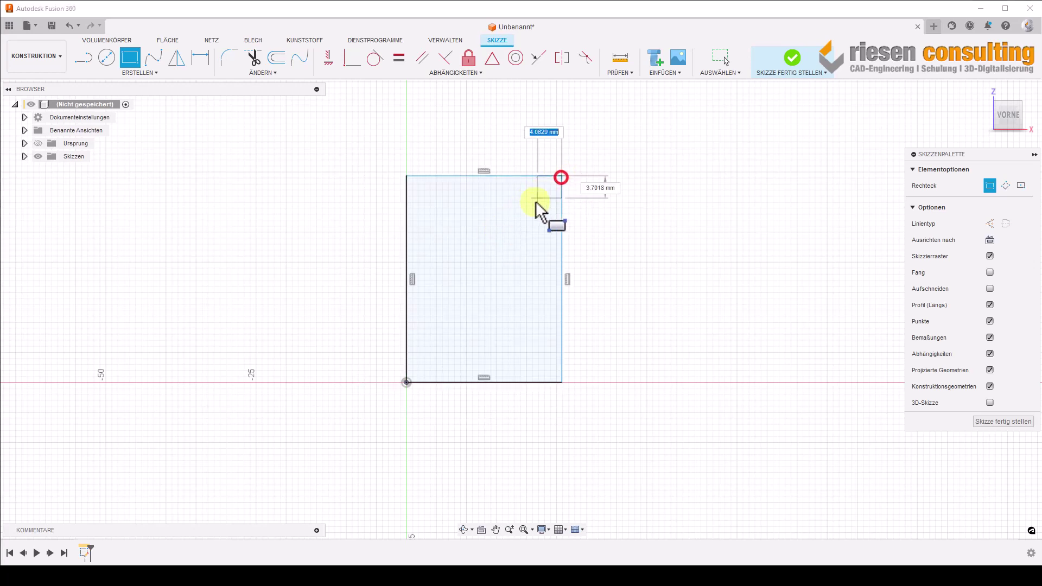
{"action": "left_click", "coordinate": [525, 218]}
Step: Dimension the rectangle 25 mm wide and 35 mm tall
{"action": "left_click", "coordinate": [197, 56]}
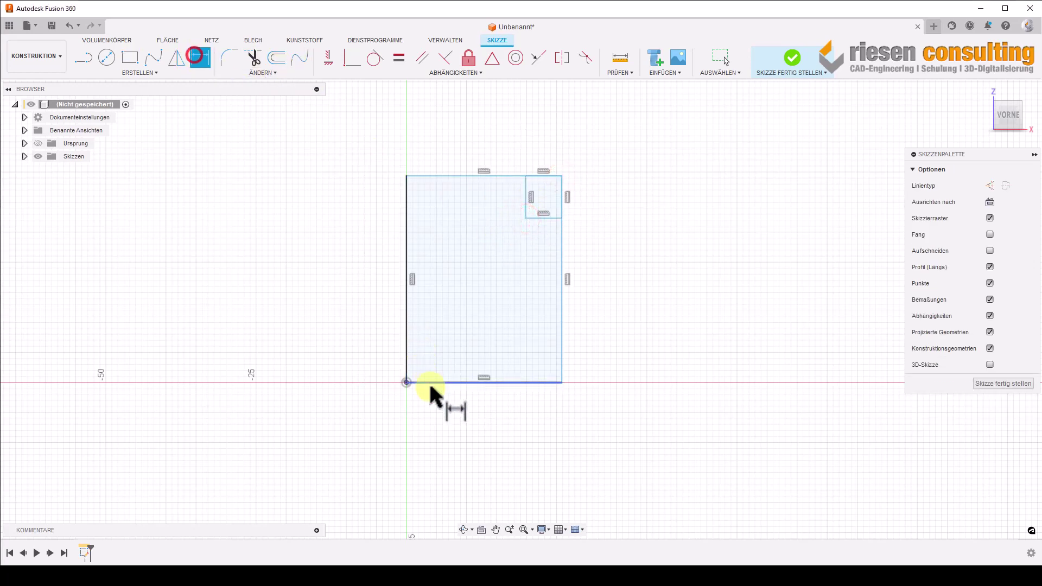
{"action": "left_click", "coordinate": [445, 382]}
{"action": "left_click", "coordinate": [439, 414]}
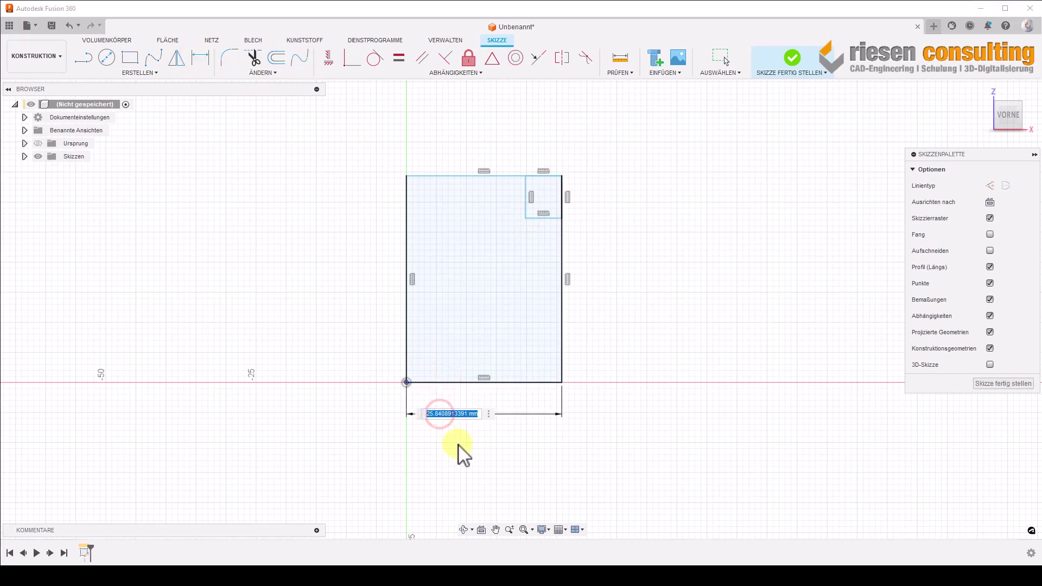
{"action": "type", "text": "25"}
{"action": "key", "text": "Return"}
{"action": "left_click", "coordinate": [407, 339]}
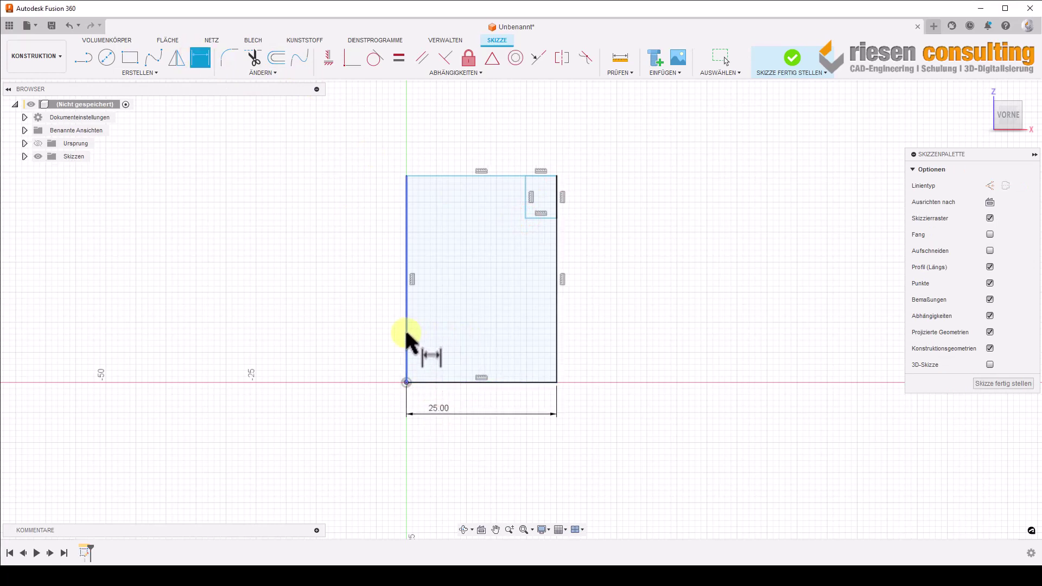
{"action": "left_click", "coordinate": [377, 307]}
{"action": "type", "text": "35"}
{"action": "key", "text": "Return"}
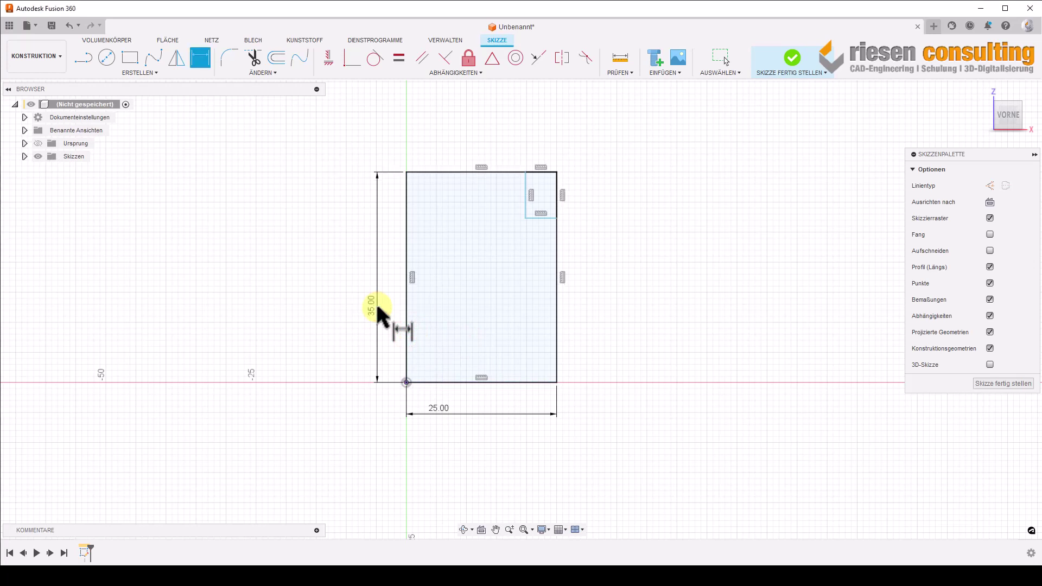
Step: Dimension the notch 2 mm wide and 4 mm deep, then window-select everything and delete it
{"action": "left_click", "coordinate": [594, 244]}
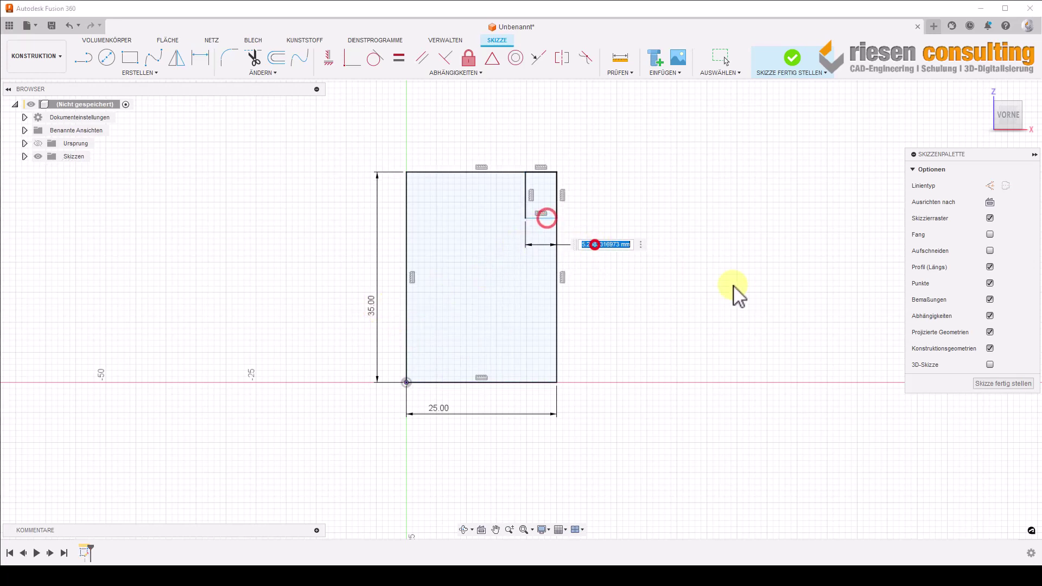
{"action": "type", "text": "2"}
{"action": "key", "text": "Return"}
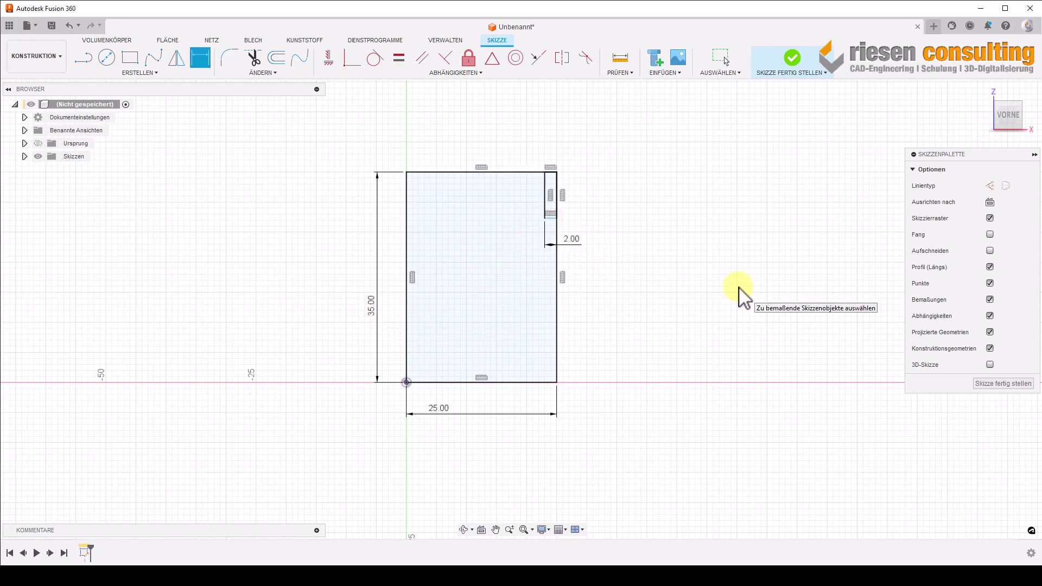
{"action": "left_click", "coordinate": [546, 186]}
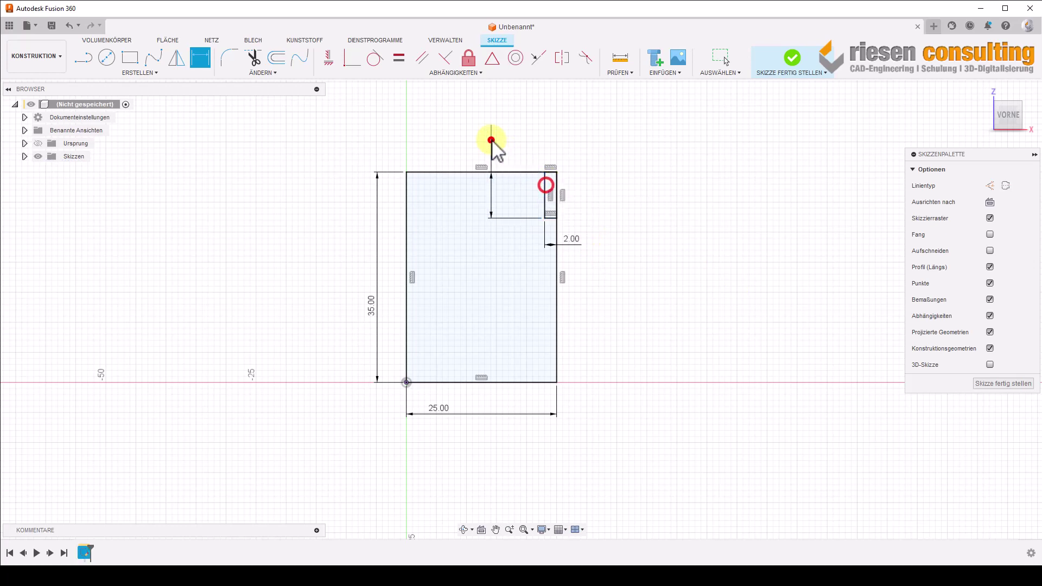
{"action": "left_click", "coordinate": [491, 140]}
{"action": "key", "text": "Return"}
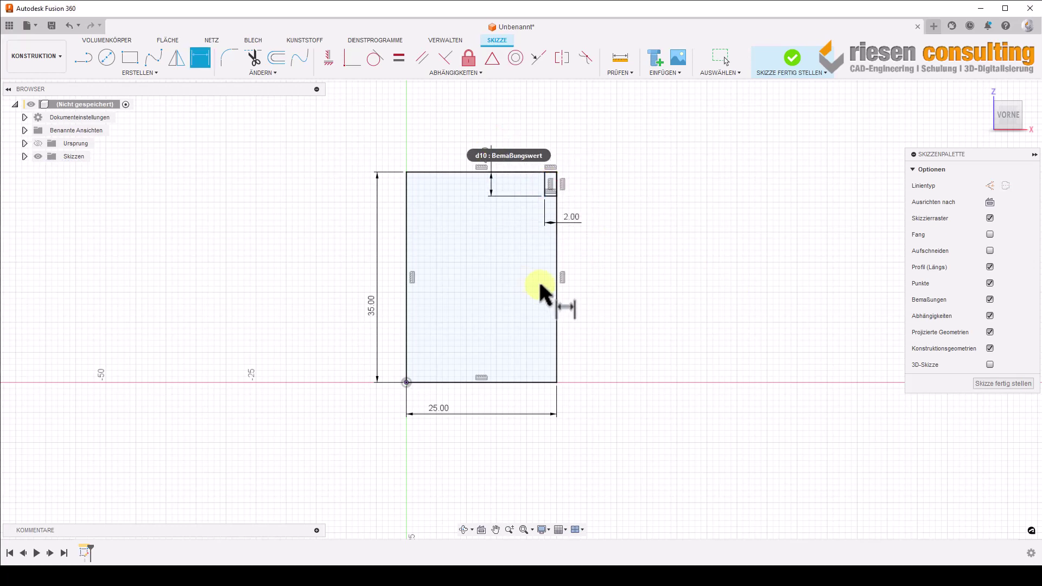
{"action": "key", "text": "Escape"}
{"action": "left_click_drag", "start_coordinate": [282, 117], "coordinate": [602, 466]}
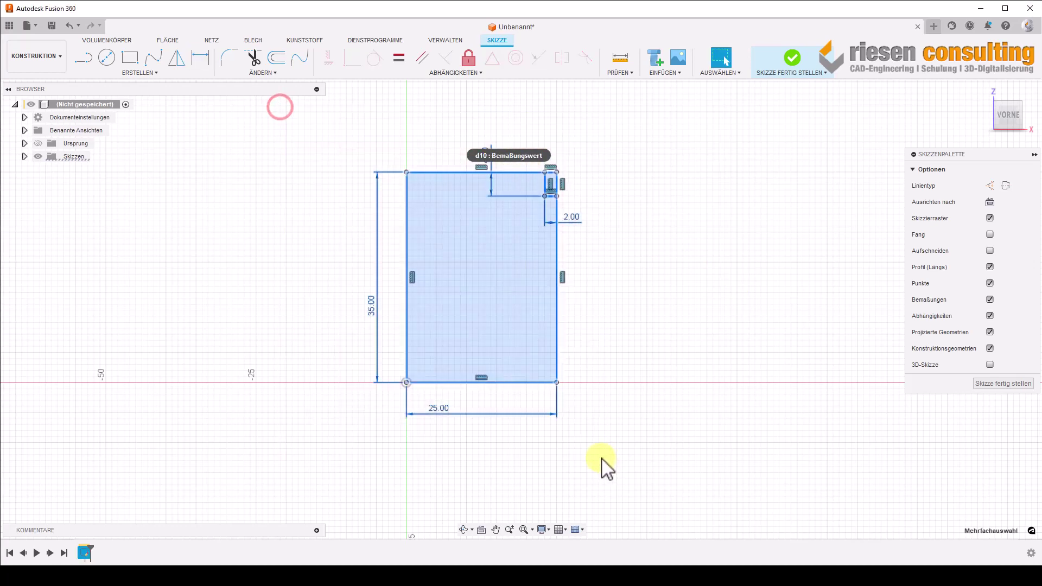
{"action": "key", "text": "Delete"}
Step: Tick 'Gesamte Skizze bei der ersten Bemaßung skalieren' in General > Design preferences and confirm
{"action": "left_click", "coordinate": [1028, 26]}
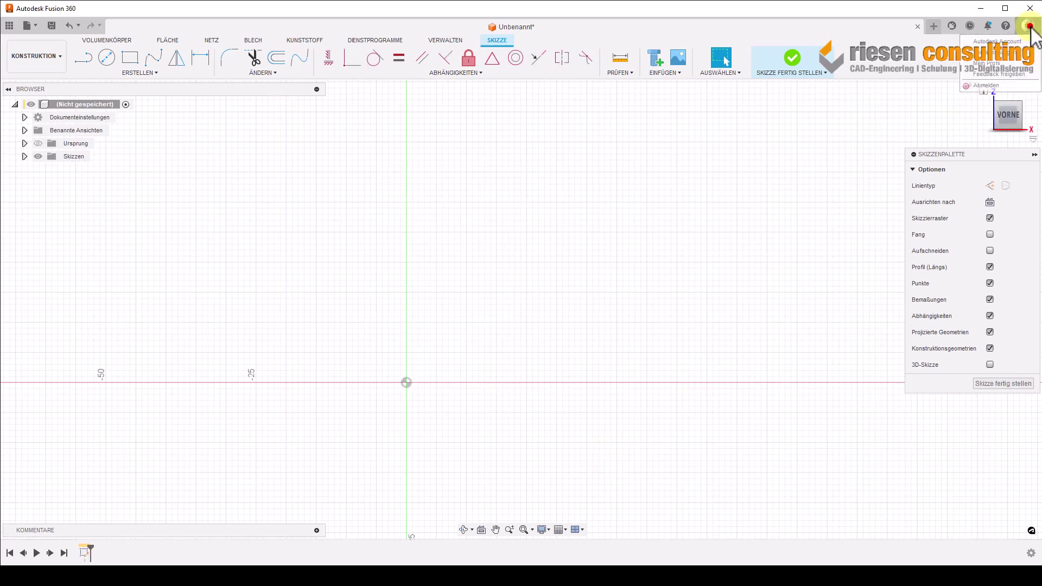
{"action": "left_click", "coordinate": [1028, 26]}
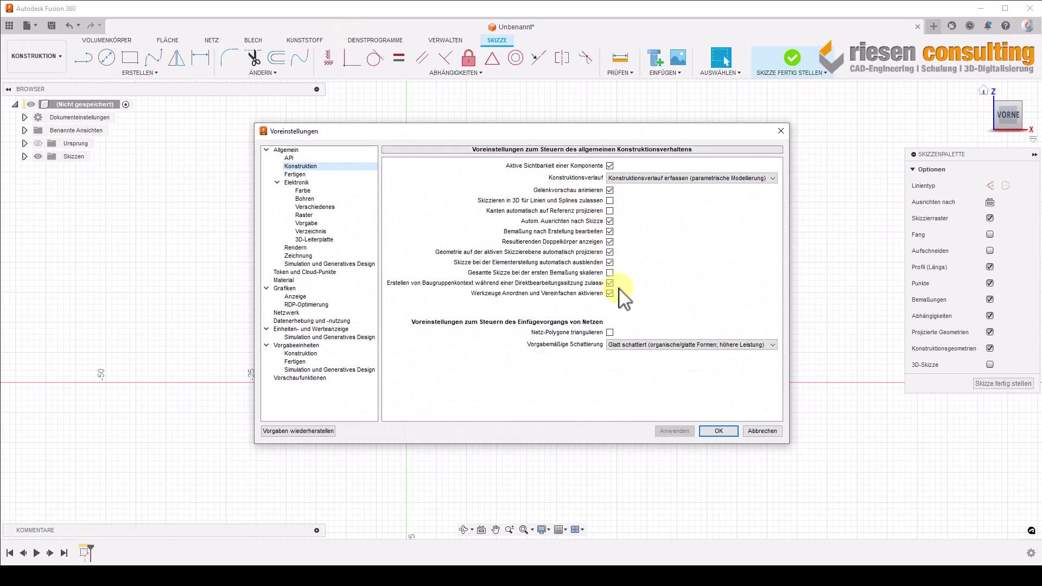
{"action": "left_click", "coordinate": [609, 272]}
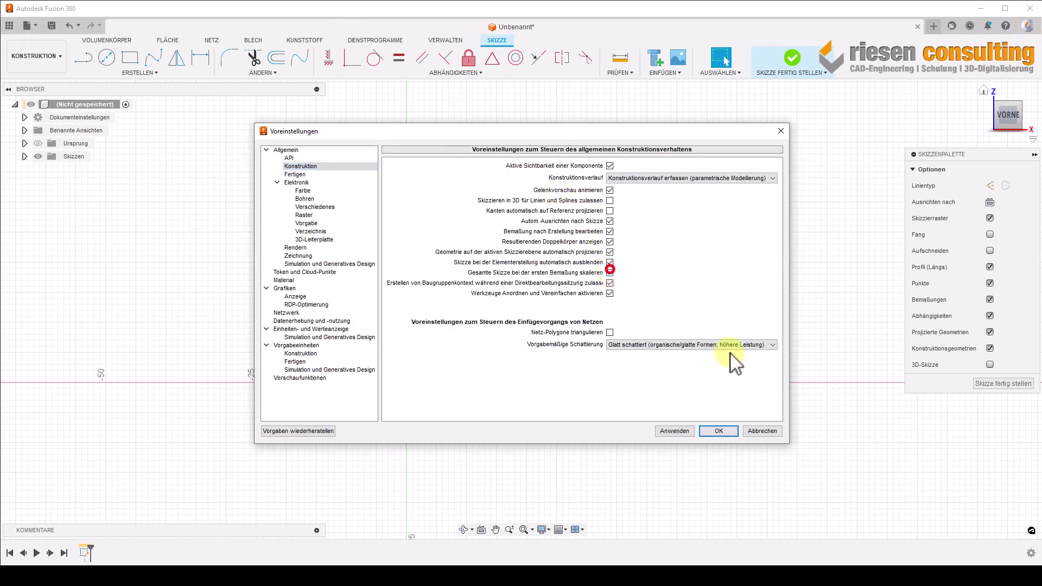
{"action": "left_click", "coordinate": [719, 430]}
Step: Draw the block rectangle from the origin with a small notch rectangle at its top-right corner
{"action": "left_click", "coordinate": [129, 57]}
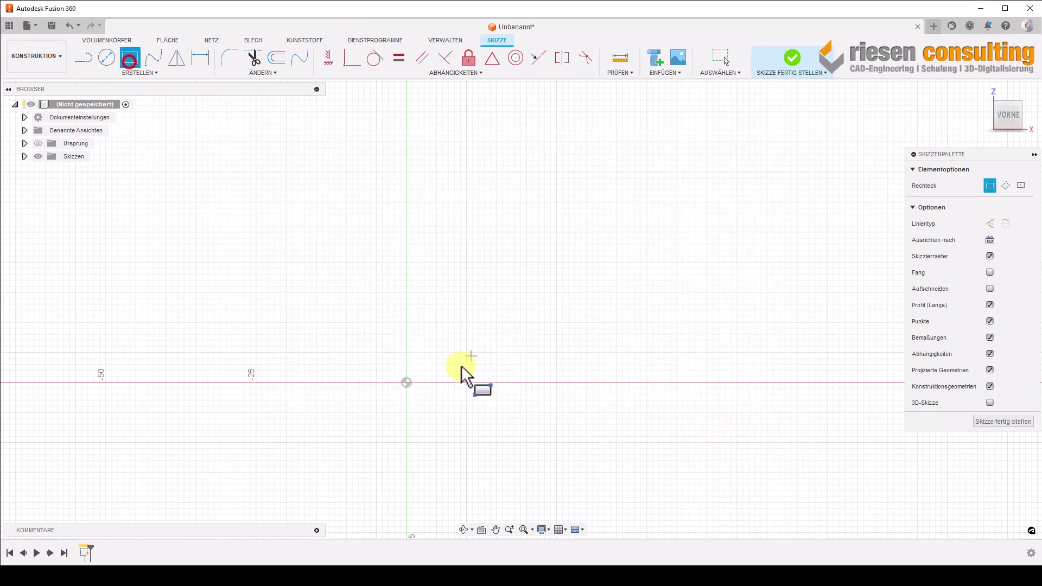
{"action": "left_click", "coordinate": [406, 383]}
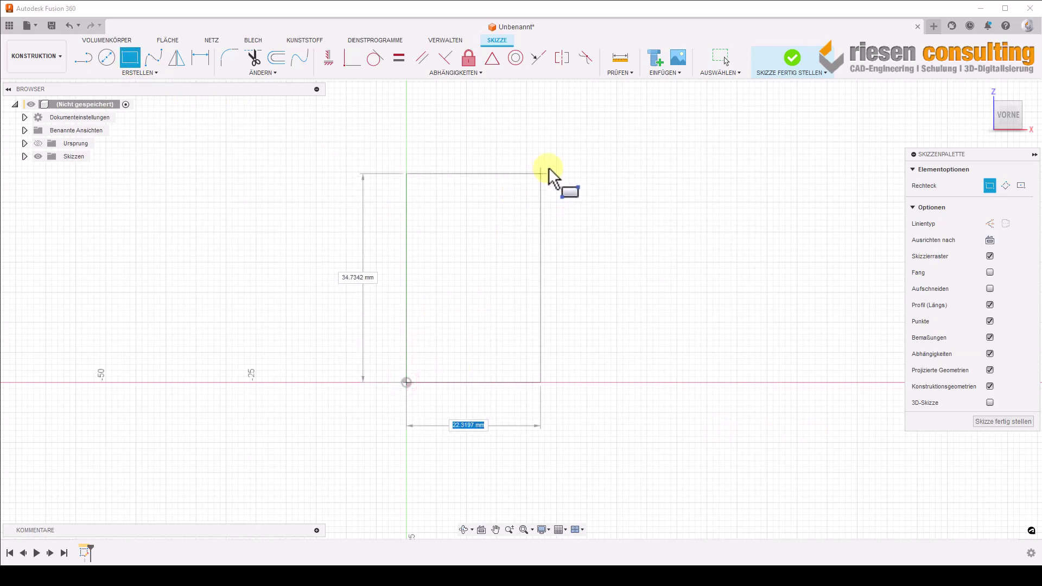
{"action": "scroll", "coordinate": [628, 279], "scroll_direction": "down", "scroll_amount": 3}
{"action": "left_click", "coordinate": [672, 115]}
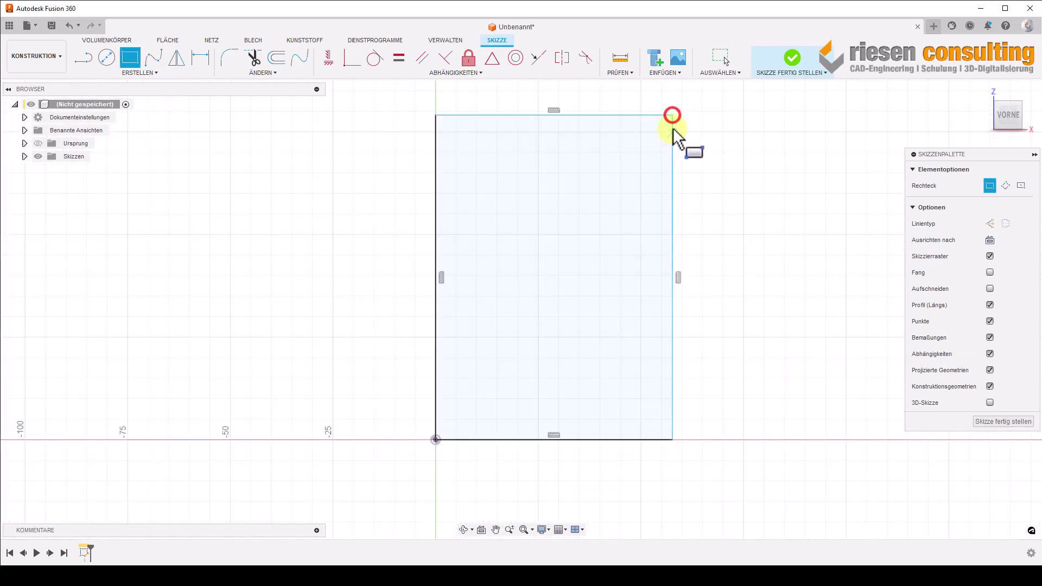
{"action": "left_click", "coordinate": [673, 114]}
{"action": "left_click", "coordinate": [636, 170]}
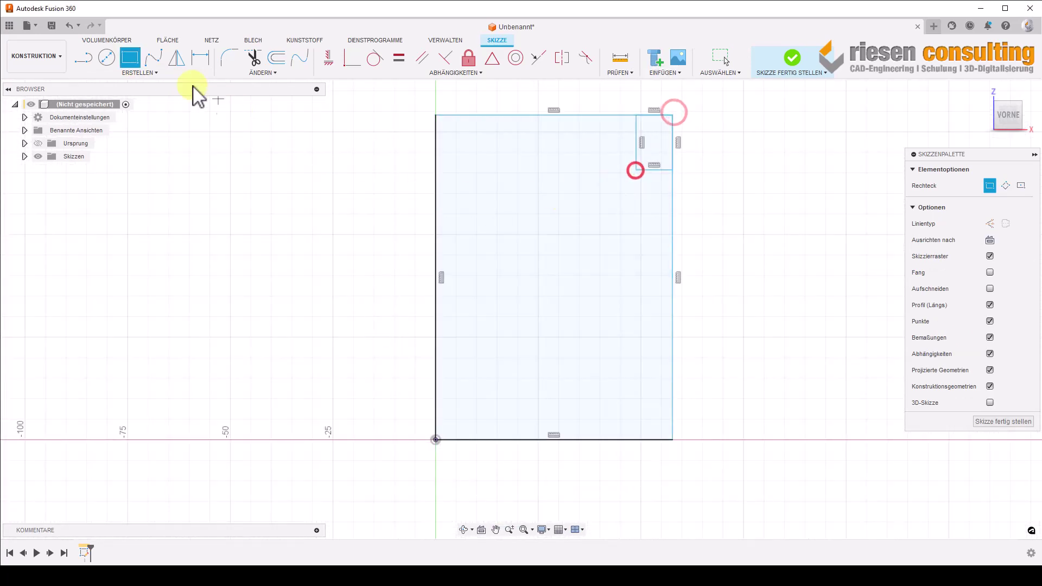
Step: Dimension the bottom edge to 25 mm, scaling the whole sketch, and the left edge to 35 mm
{"action": "left_click", "coordinate": [208, 59]}
{"action": "left_click", "coordinate": [559, 439]}
{"action": "left_click", "coordinate": [533, 474]}
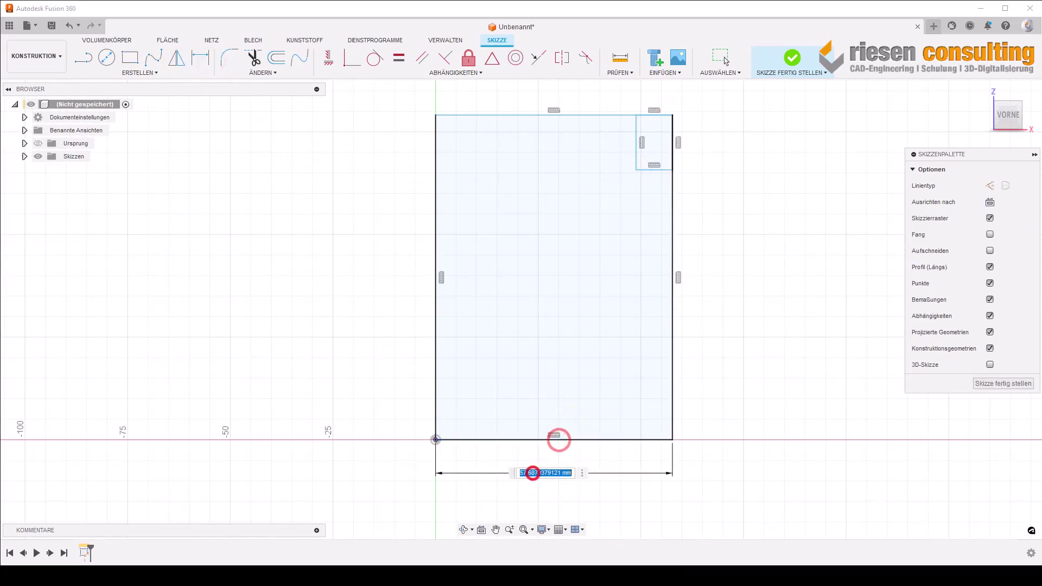
{"action": "type", "text": "25"}
{"action": "key", "text": "Return"}
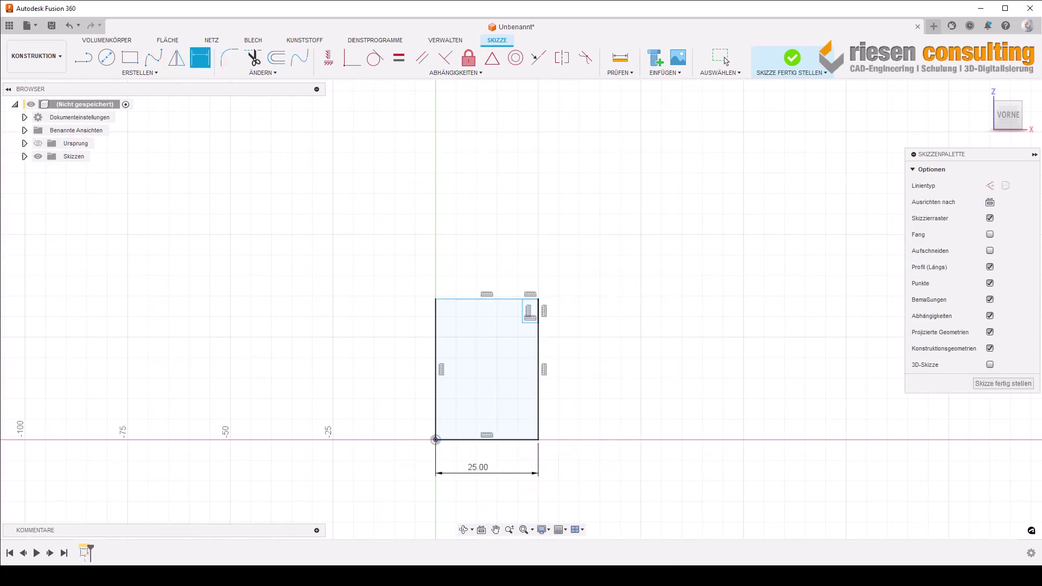
{"action": "left_click", "coordinate": [434, 374]}
{"action": "left_click", "coordinate": [400, 377]}
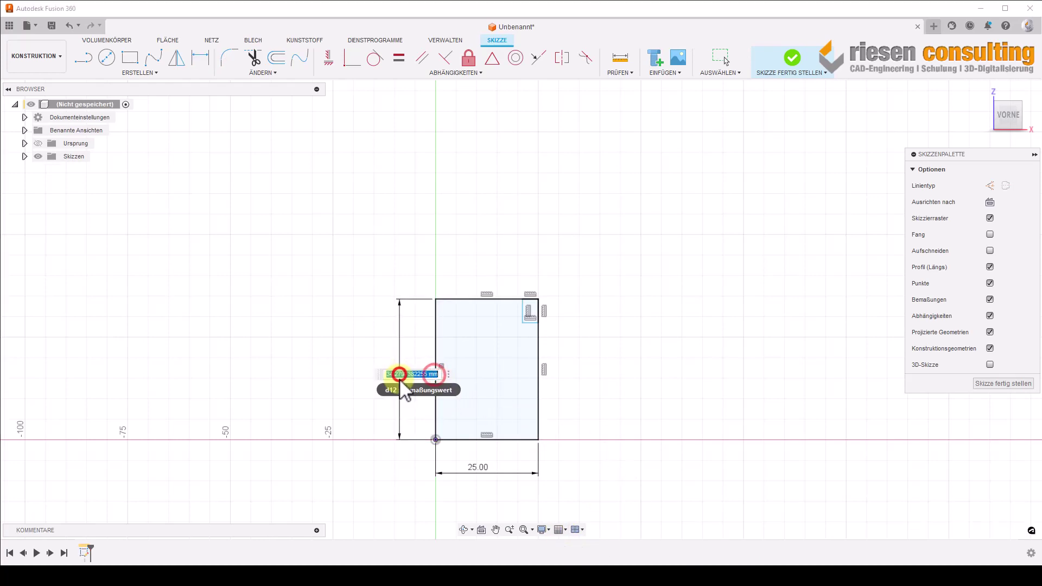
{"action": "type", "text": "35"}
{"action": "key", "text": "Return"}
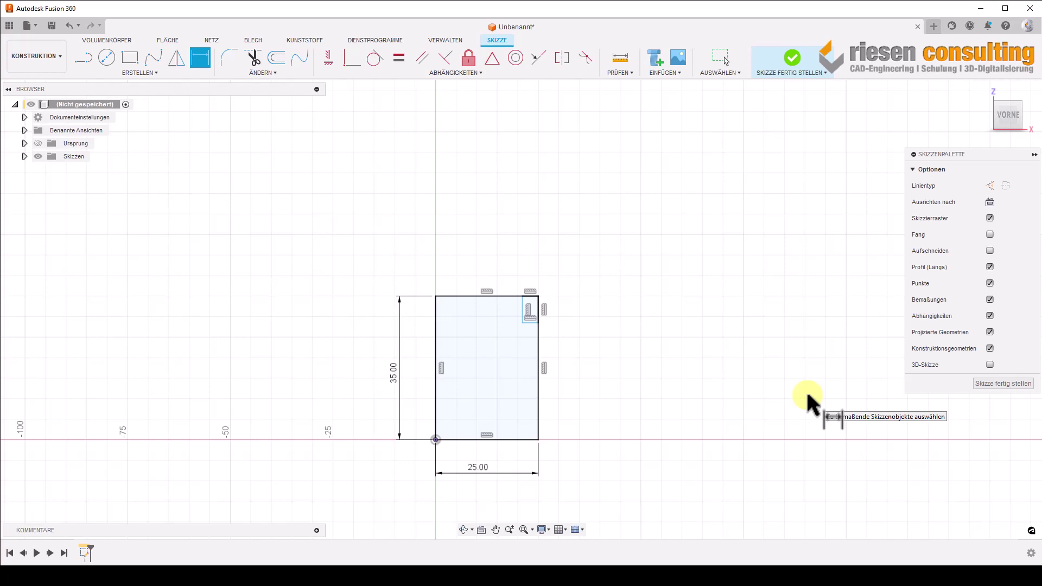
{"action": "key", "text": "Escape"}
{"action": "middle_click_drag", "start_coordinate": [650, 387], "coordinate": [664, 259]}
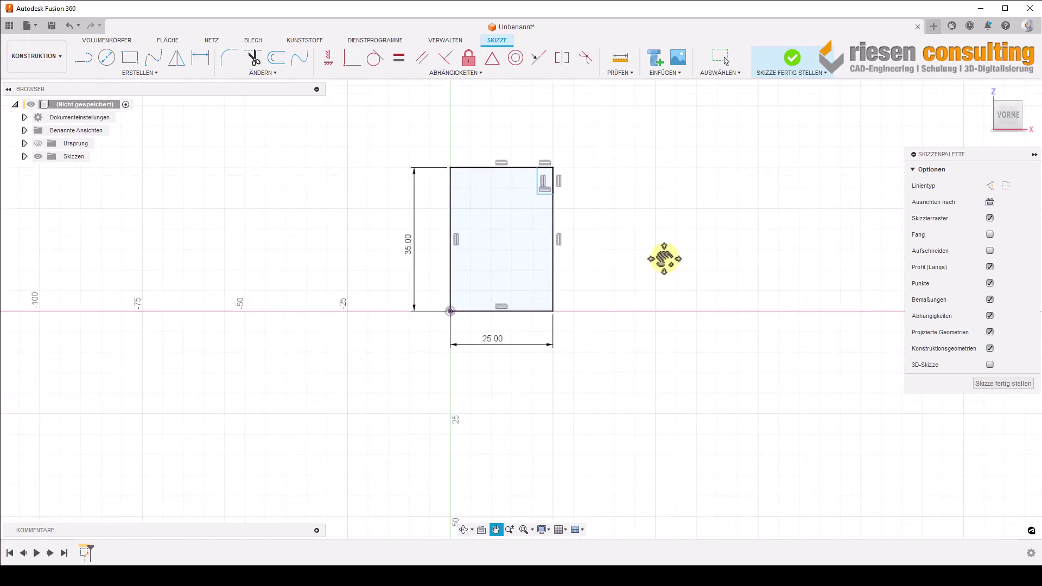
{"action": "scroll", "coordinate": [525, 248], "scroll_direction": "up", "scroll_amount": 3}
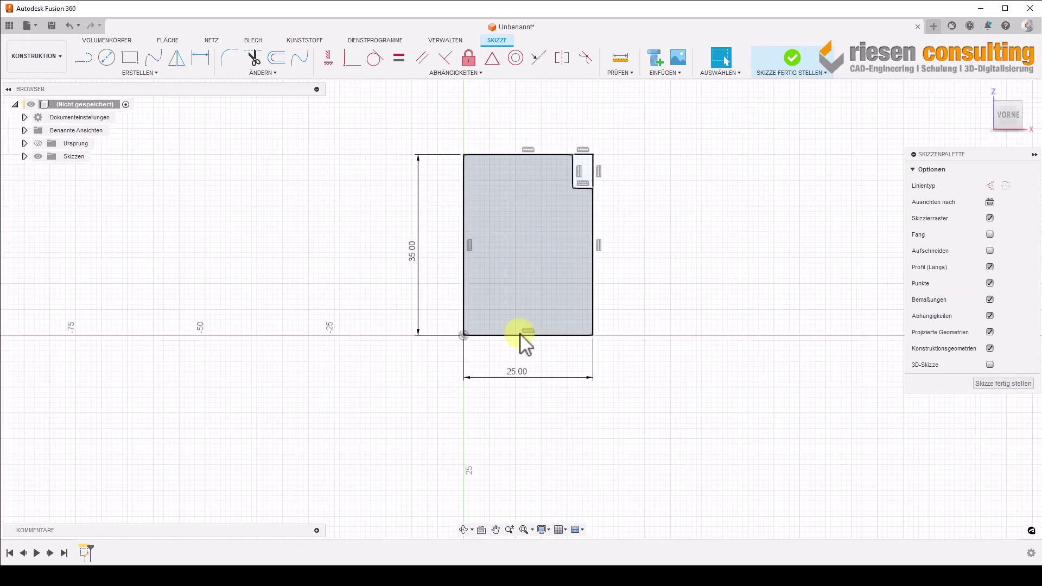
Step: Name the 30 mm block width Gesamtbreite and the 35 mm height Gesamthöhe
{"action": "double_click", "coordinate": [517, 373]}
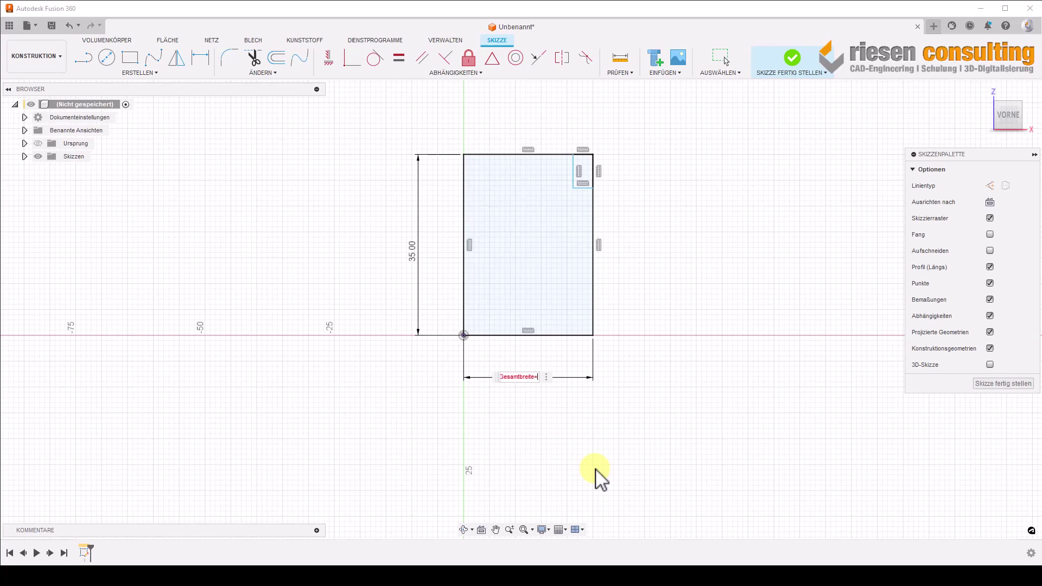
{"action": "key", "text": "Return"}
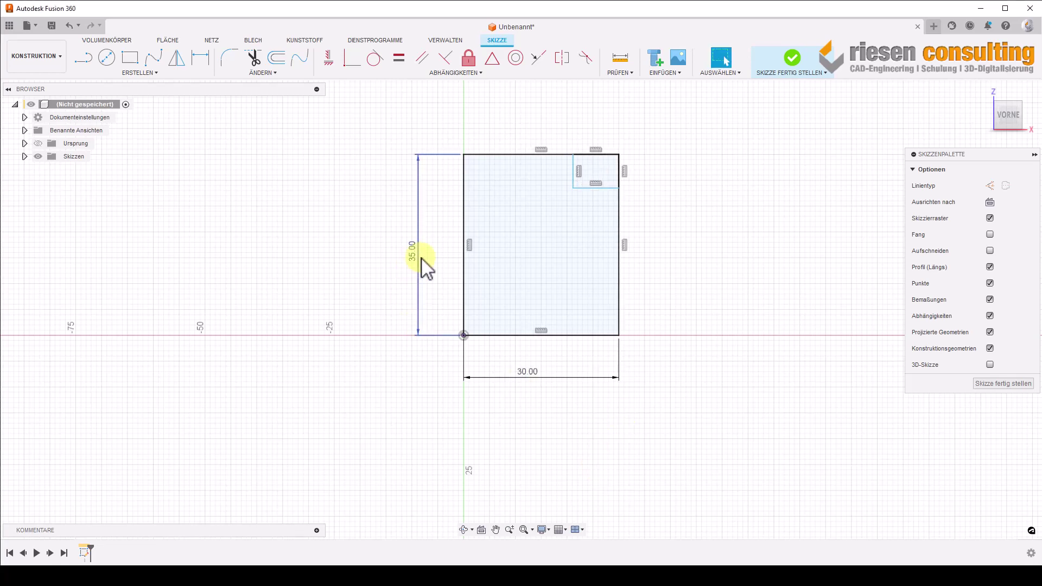
{"action": "double_click", "coordinate": [415, 258]}
{"action": "type", "text": "Ges"}
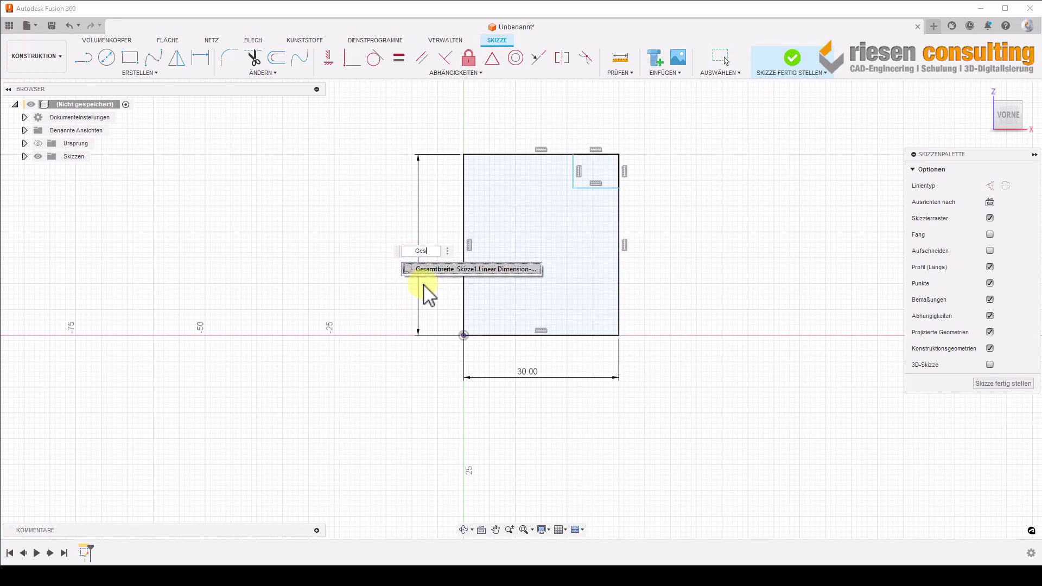
{"action": "type", "text": "amthöhe=35"}
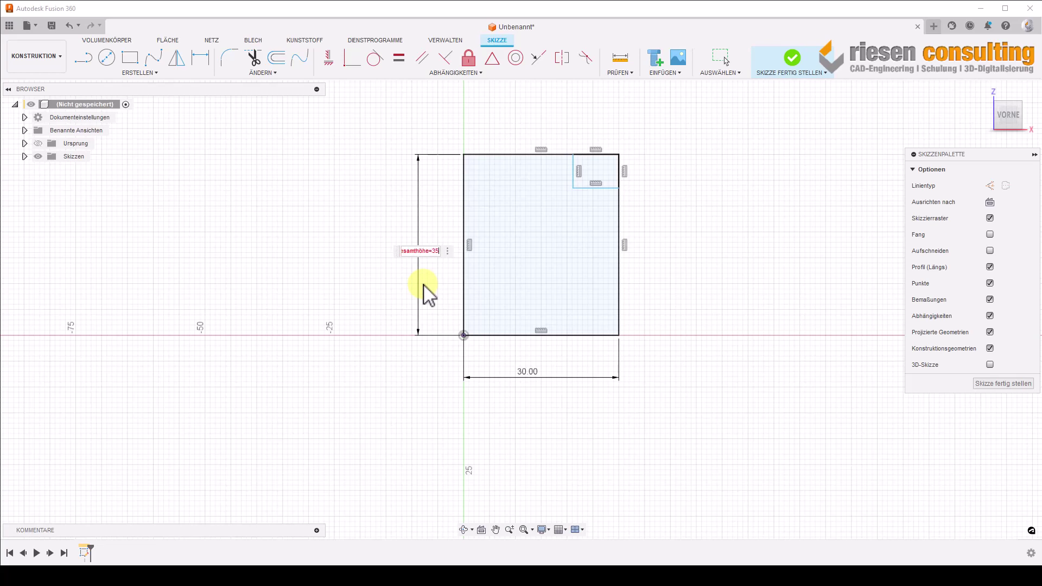
{"action": "key", "text": "Return"}
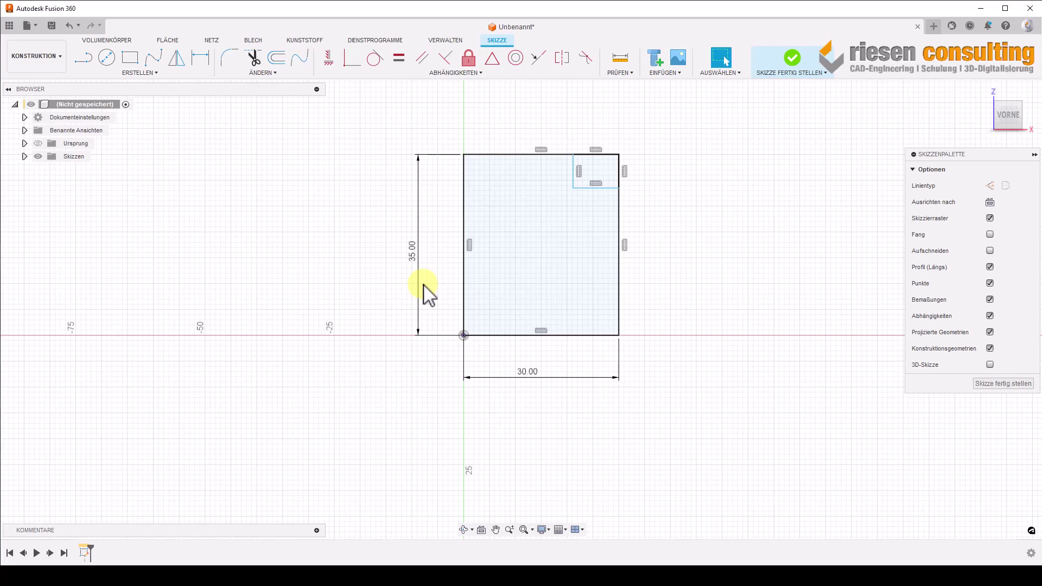
Step: Dimension the top-right notch at 2 mm wide and 4 mm deep
{"action": "left_click", "coordinate": [207, 60]}
{"action": "left_click", "coordinate": [598, 189]}
{"action": "left_click", "coordinate": [591, 239]}
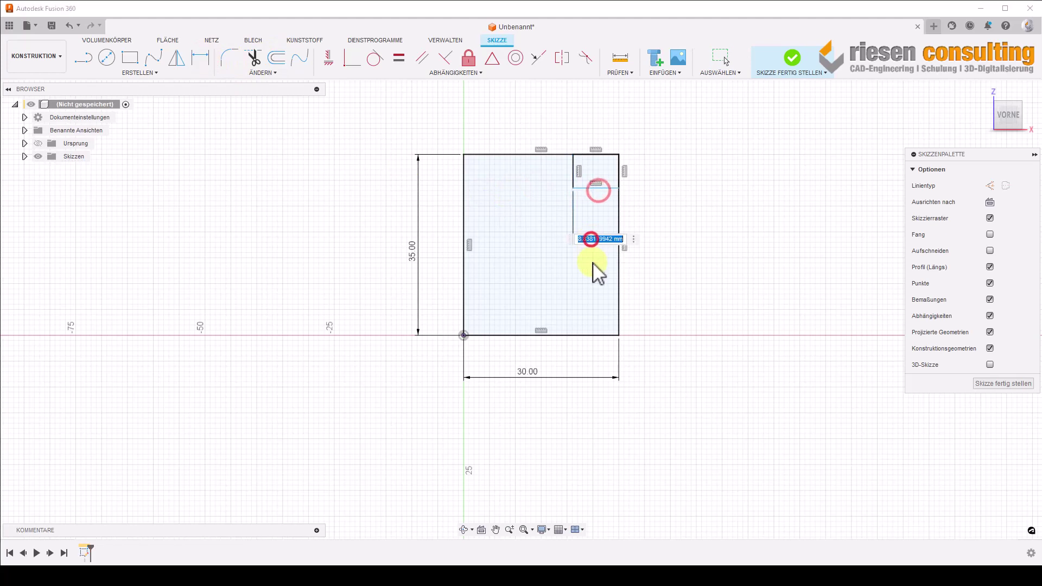
{"action": "type", "text": "2"}
{"action": "key", "text": "Return"}
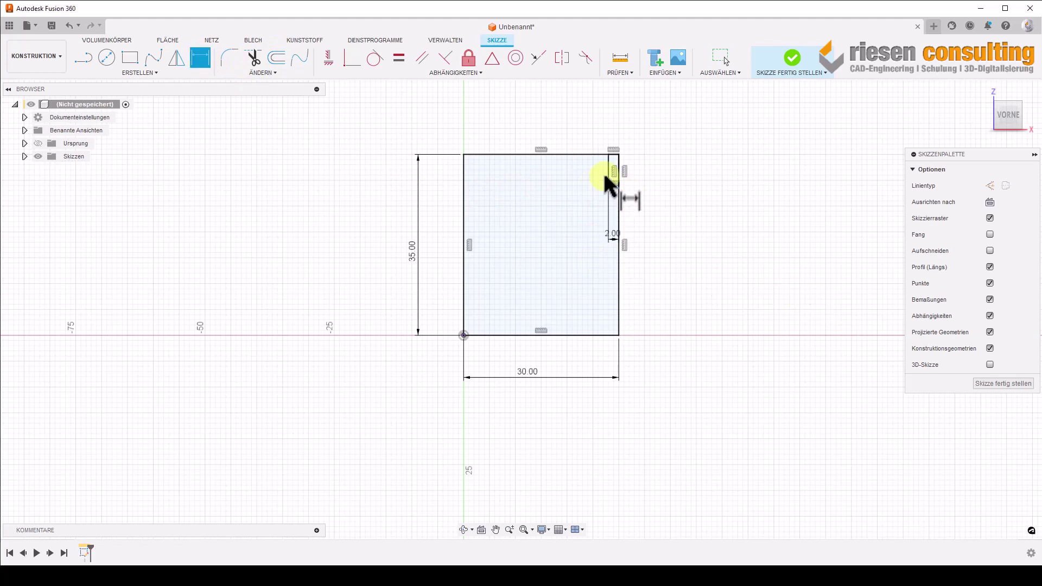
{"action": "left_click", "coordinate": [607, 168]}
{"action": "left_click", "coordinate": [550, 245]}
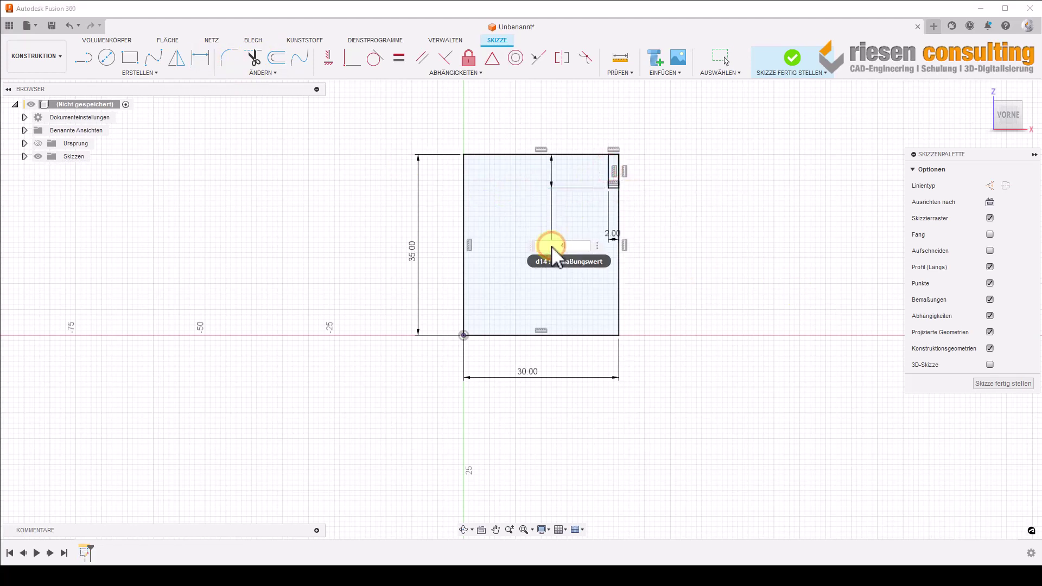
{"action": "key", "text": "Return"}
Step: Finish the sketch and extrude the notched profile by Gesamttiefe (100 mm)
{"action": "left_click", "coordinate": [792, 56]}
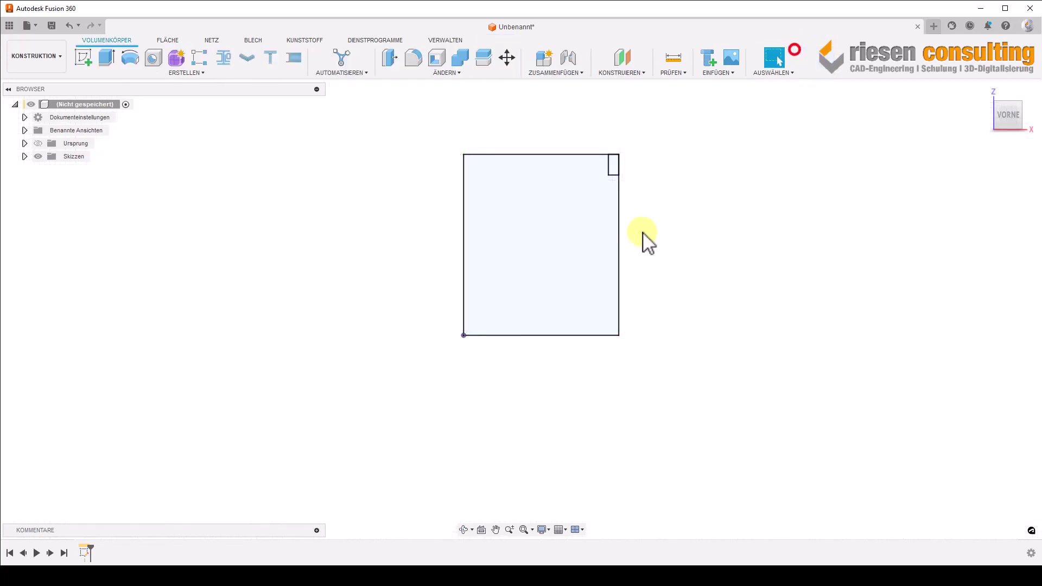
{"action": "left_click", "coordinate": [106, 57]}
{"action": "left_click", "coordinate": [491, 196]}
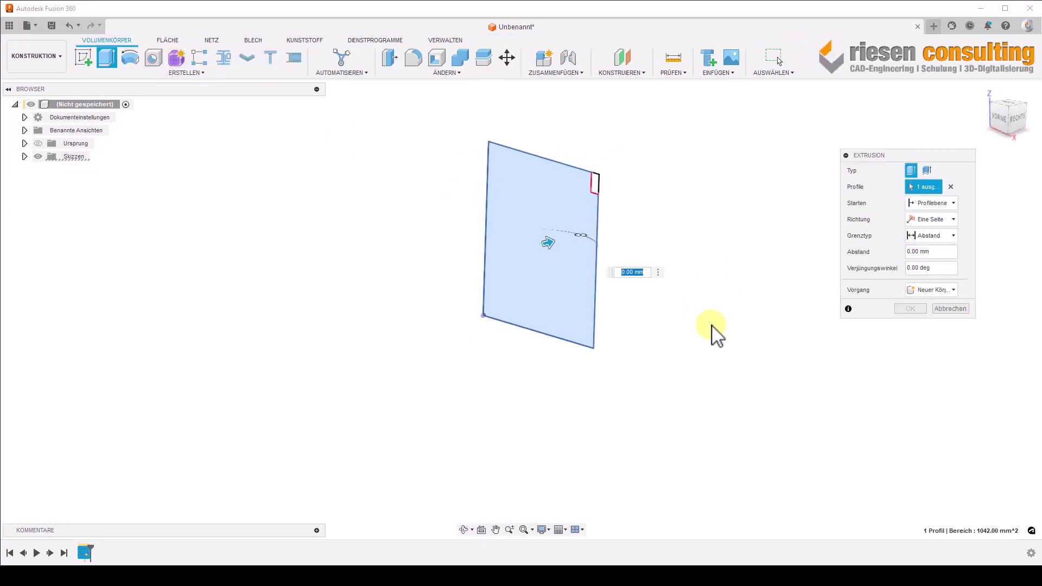
{"action": "type", "text": "Gesa"}
{"action": "type", "text": "mttiefe=100"}
{"action": "key", "text": "Return"}
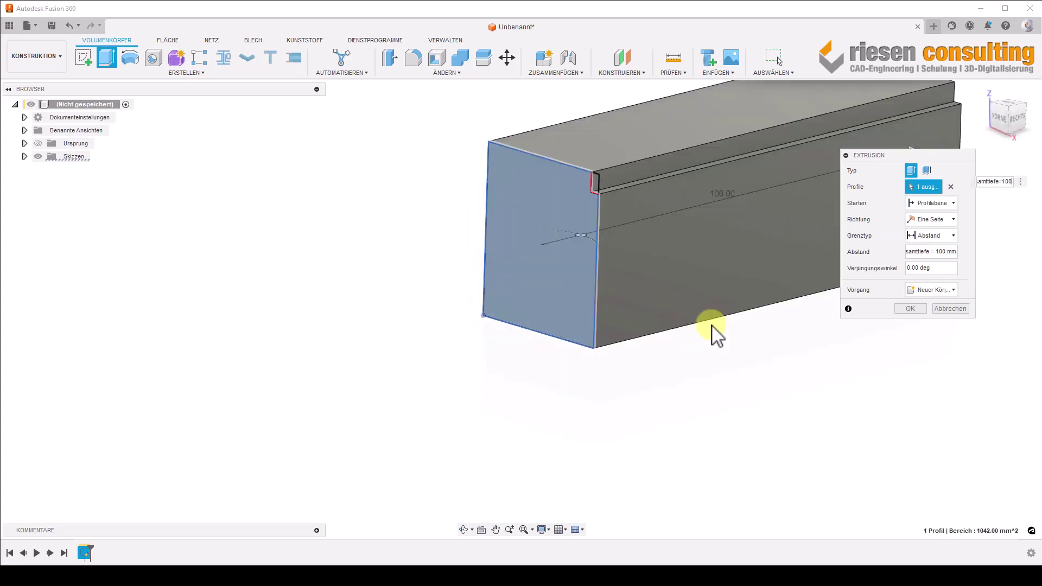
{"action": "key", "text": "Return"}
{"action": "scroll", "coordinate": [304, 247], "scroll_direction": "down", "scroll_amount": 3}
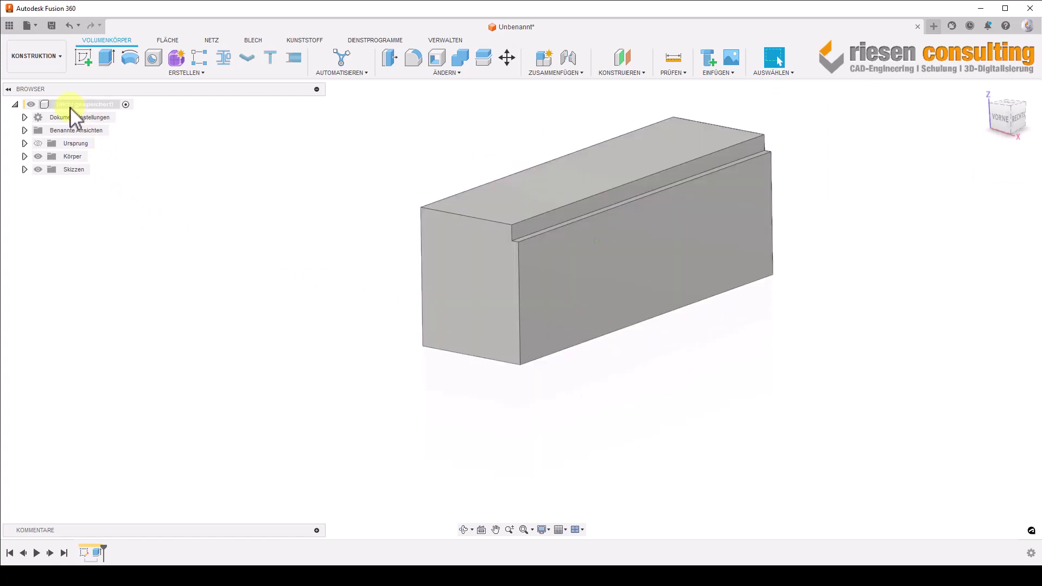
Step: Apply the 60Sn40Pb metal material from the material library to the block
{"action": "right_click", "coordinate": [70, 106]}
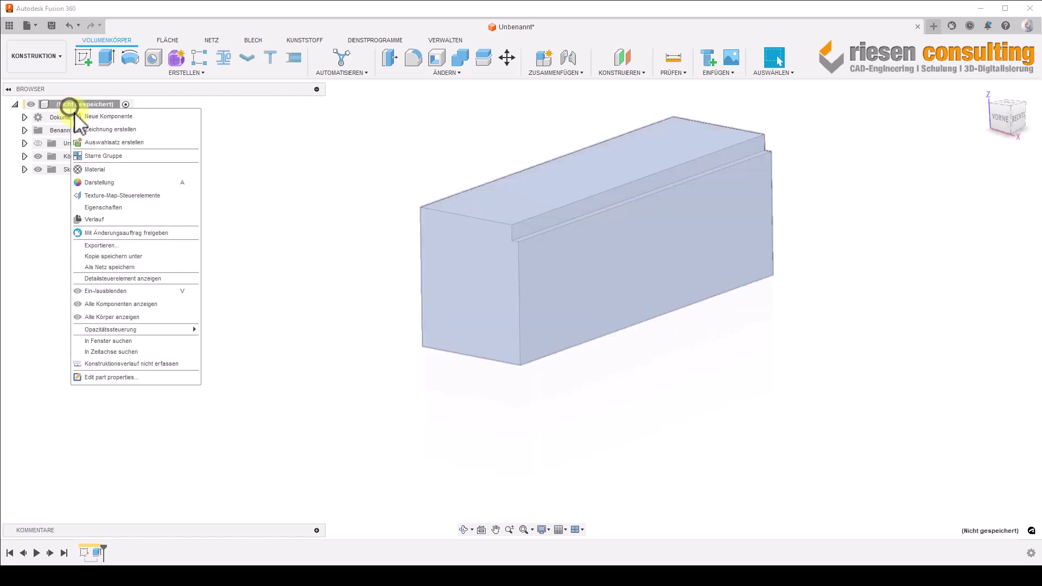
{"action": "left_click", "coordinate": [113, 170]}
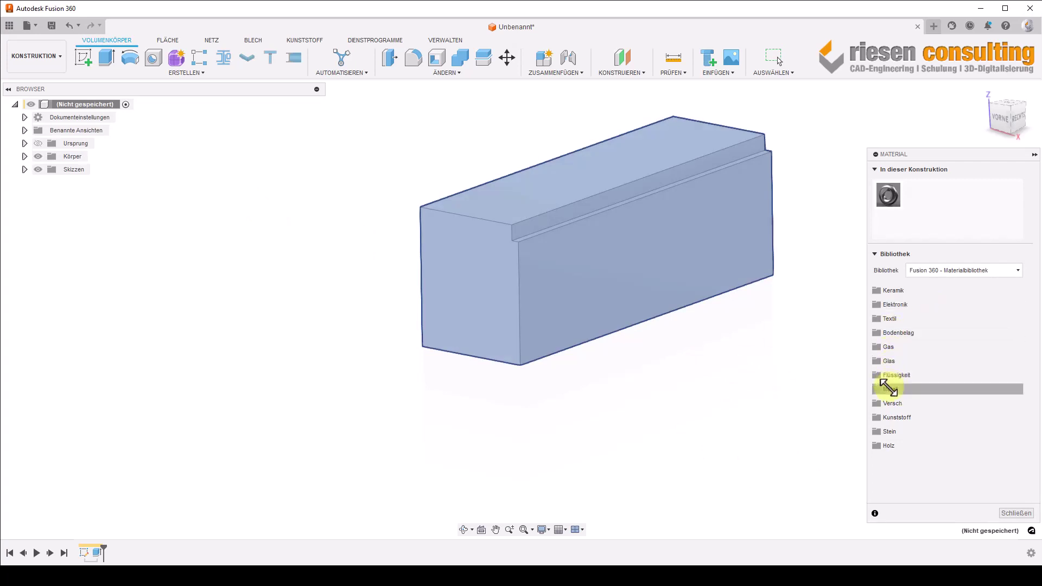
{"action": "left_click", "coordinate": [888, 389]}
{"action": "left_click_drag", "start_coordinate": [933, 415], "coordinate": [593, 302]}
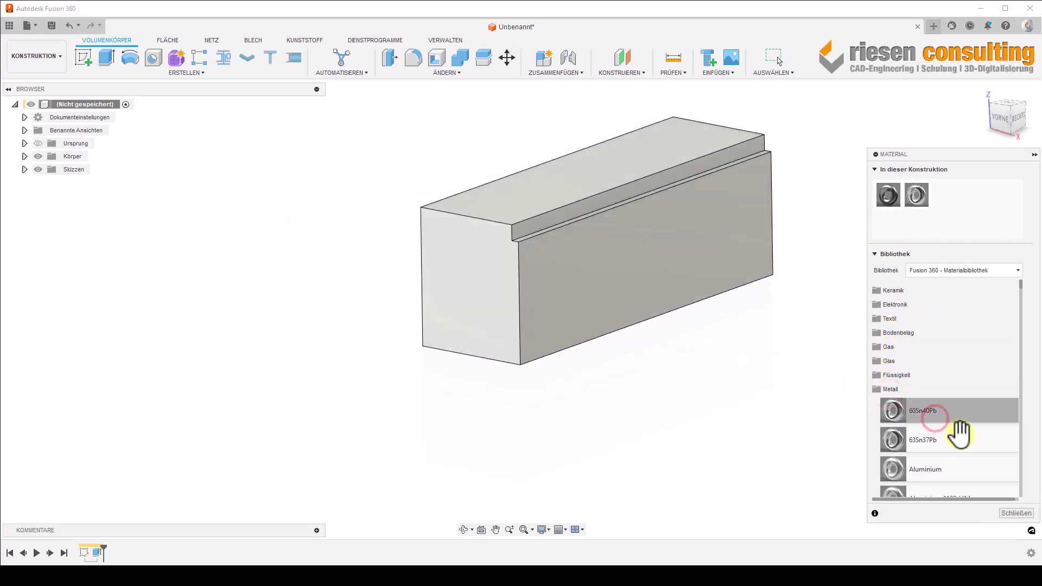
{"action": "left_click", "coordinate": [1016, 513]}
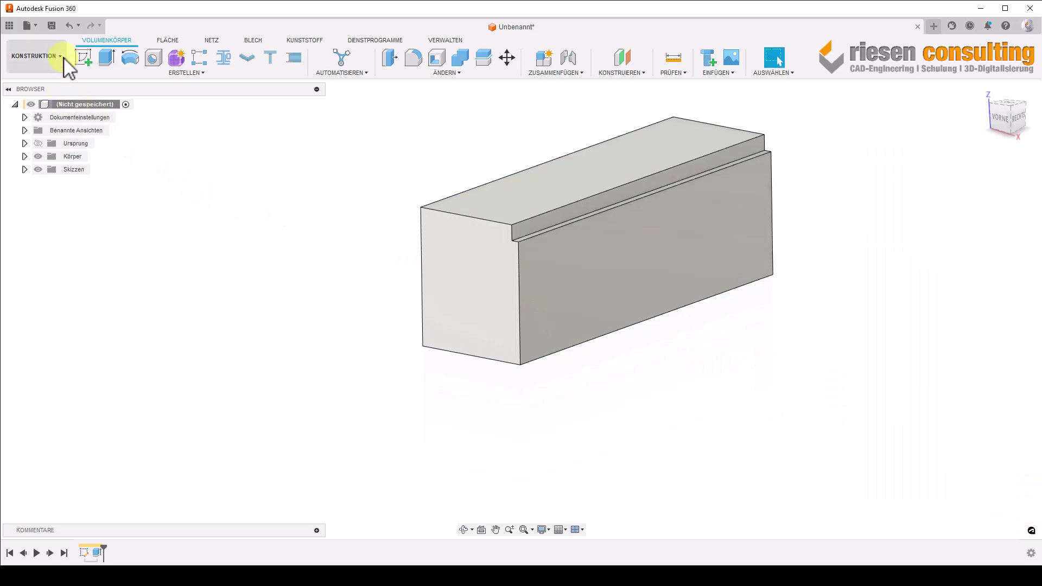
{"action": "left_click", "coordinate": [50, 26]}
{"action": "type", "text": "TEST YOUT"}
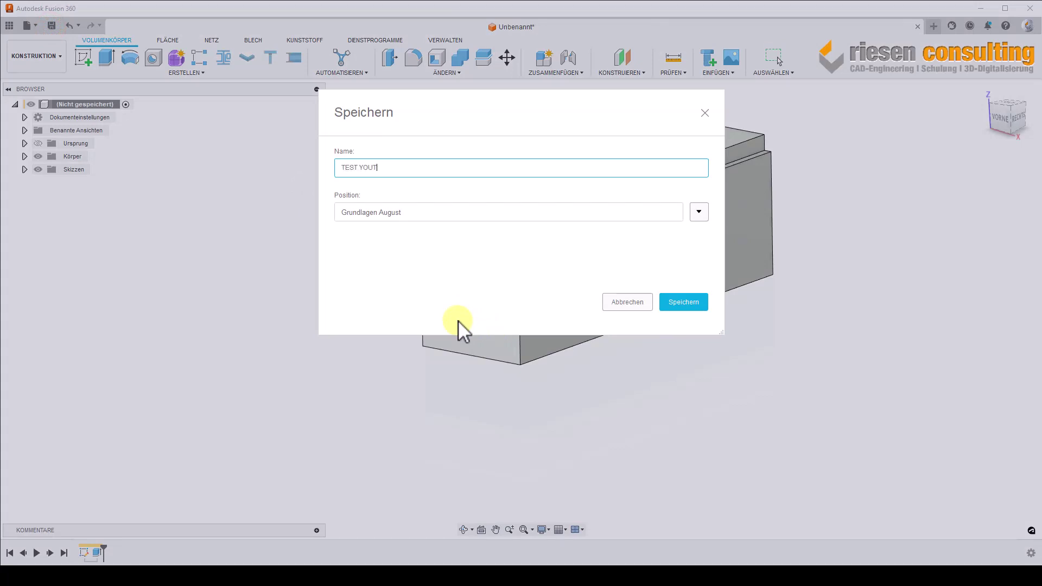
Step: Finish naming the design TEST YOUTUBE and save it as version v1
{"action": "type", "text": "UBE"}
{"action": "key", "text": "Return"}
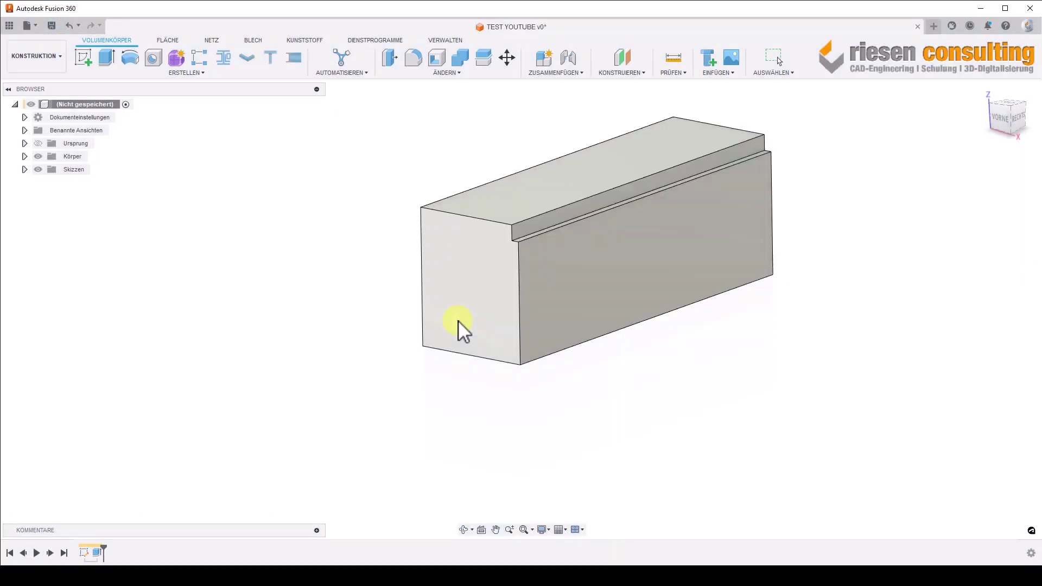
{"action": "right_click", "coordinate": [76, 103]}
Step: Enter Bauteilnummer 16082023 and Beschreibung Video in the component properties
{"action": "left_click", "coordinate": [115, 203]}
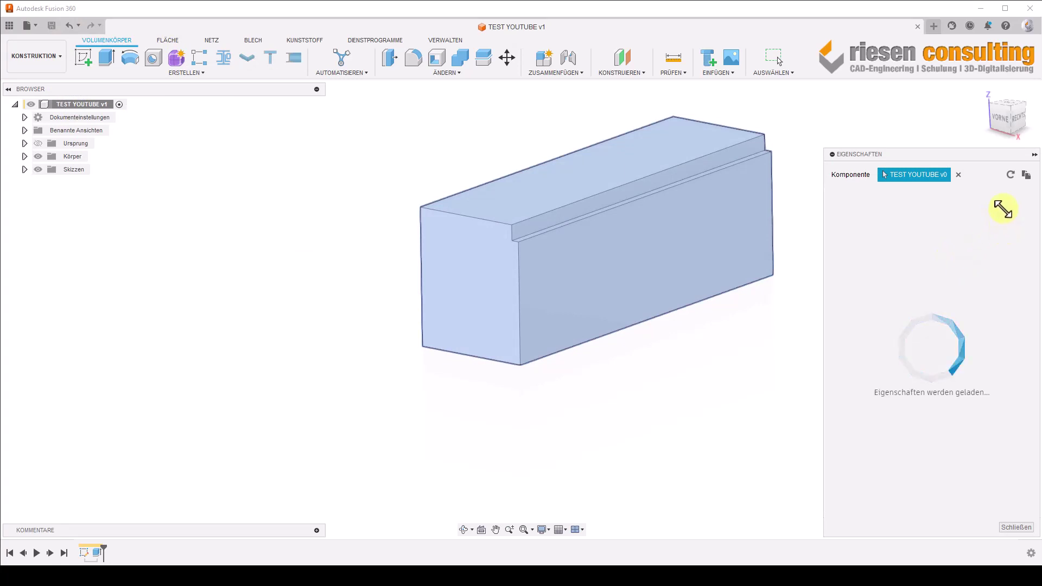
{"action": "left_click", "coordinate": [1011, 220]}
{"action": "type", "text": "16082023"}
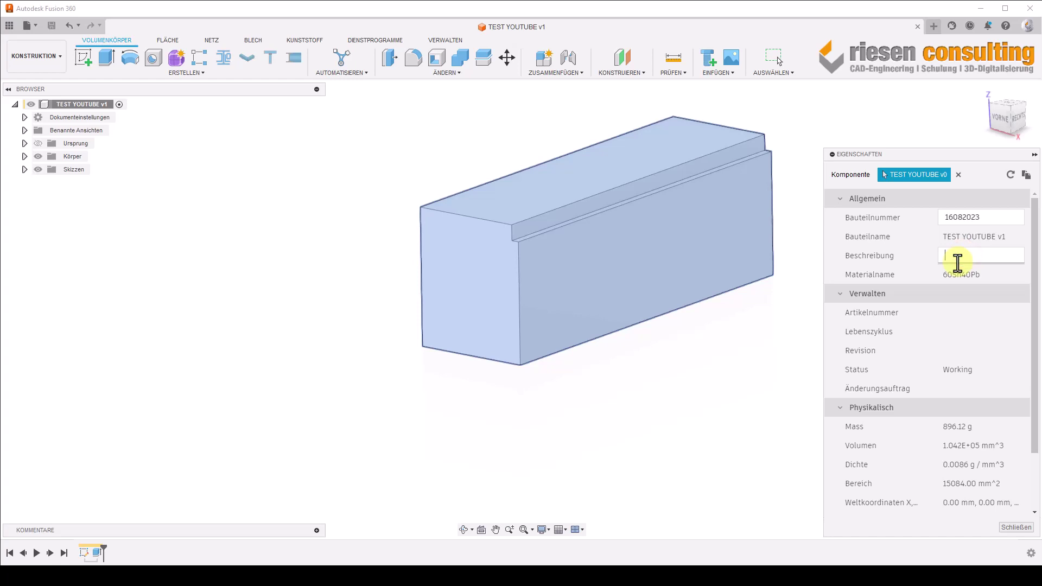
{"action": "left_click", "coordinate": [957, 262]}
{"action": "type", "text": "Video"}
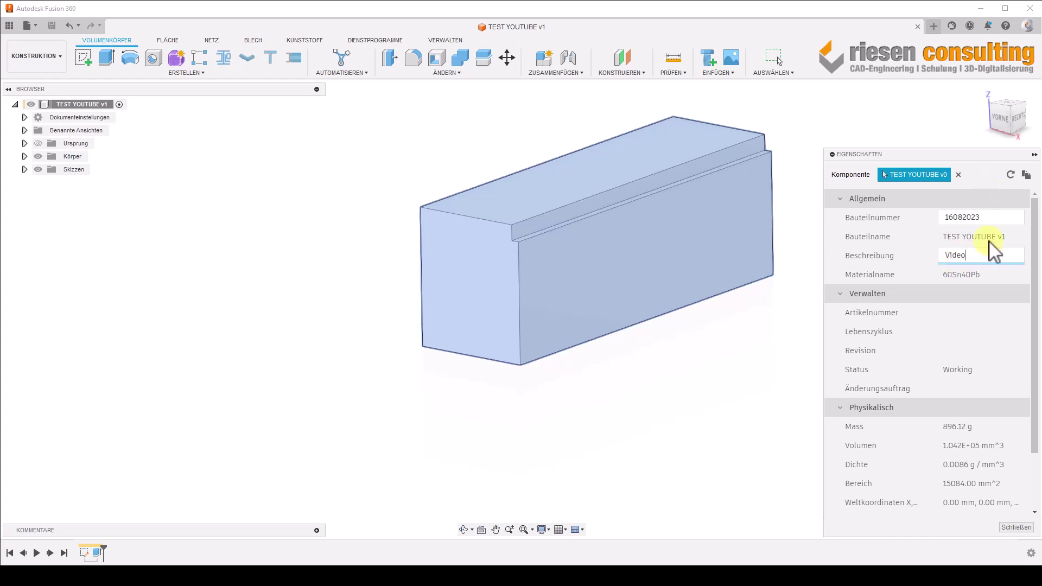
{"action": "left_click", "coordinate": [1018, 527]}
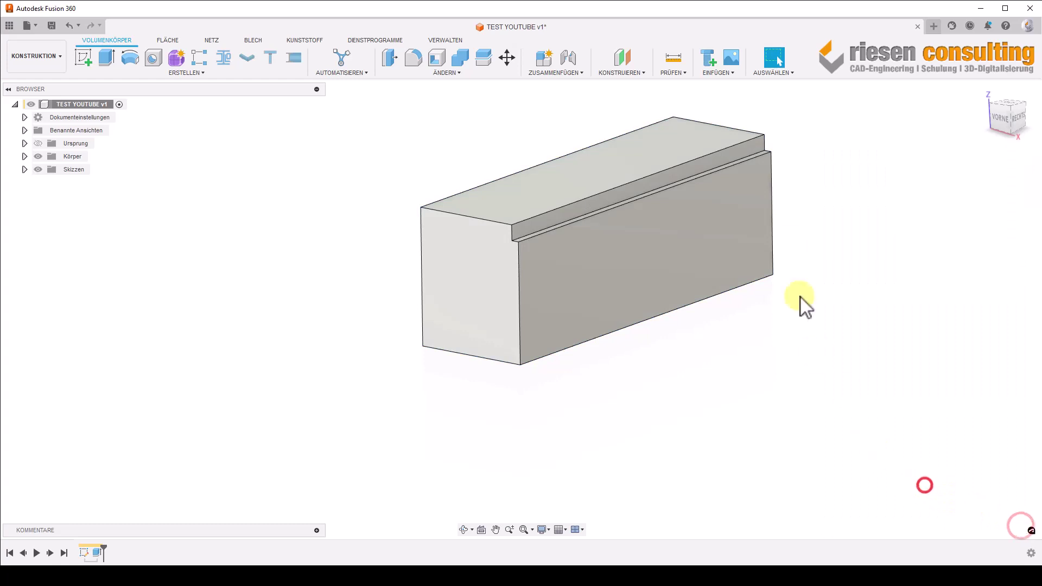
Step: Switch to the front view and create an A3 ISO millimetre drawing from the design
{"action": "left_click", "coordinate": [997, 120]}
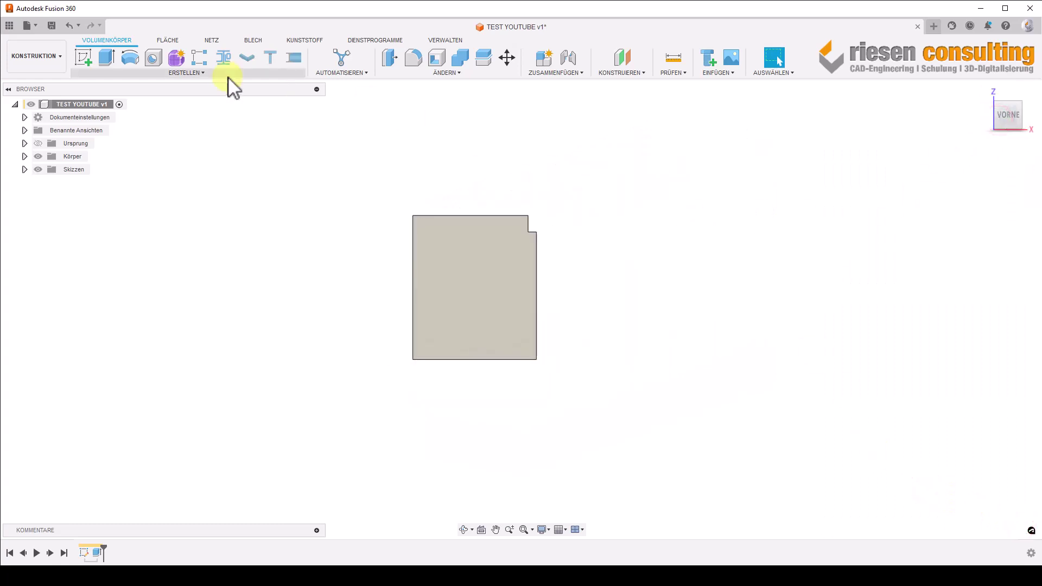
{"action": "left_click", "coordinate": [58, 57]}
{"action": "mouse_move", "coordinate": [32, 197]}
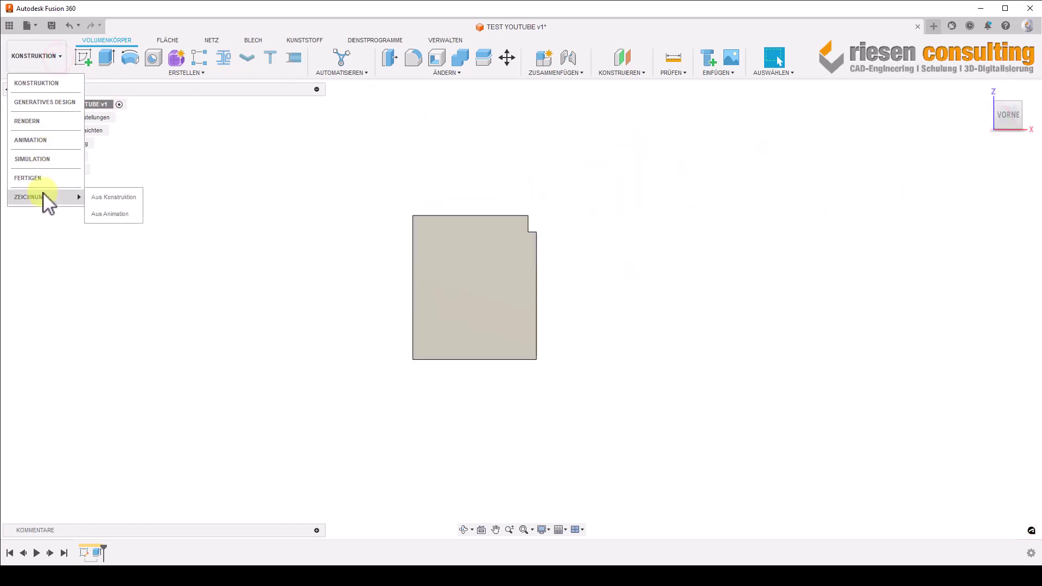
{"action": "left_click", "coordinate": [103, 197]}
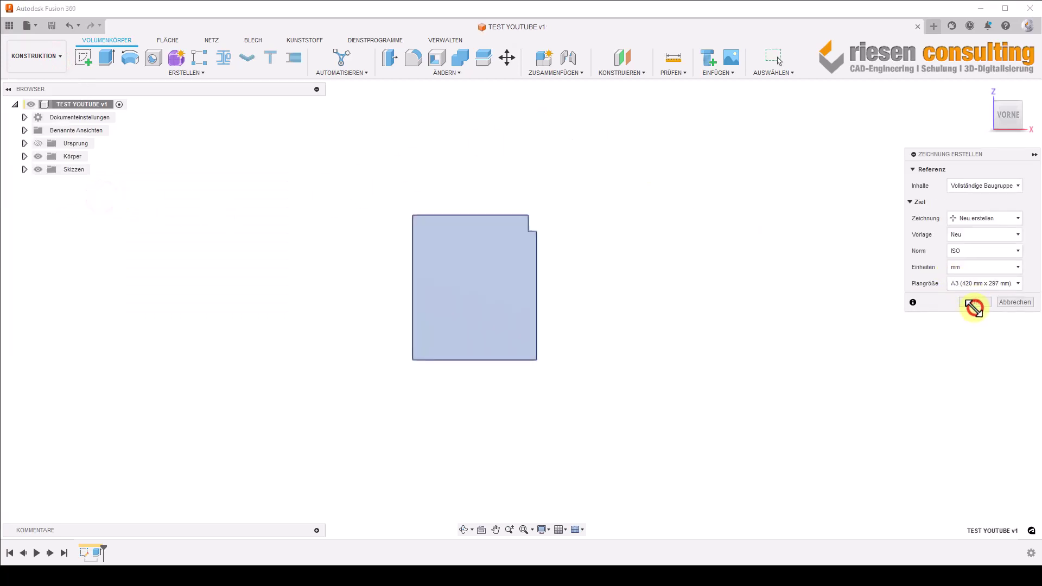
{"action": "left_click", "coordinate": [974, 301]}
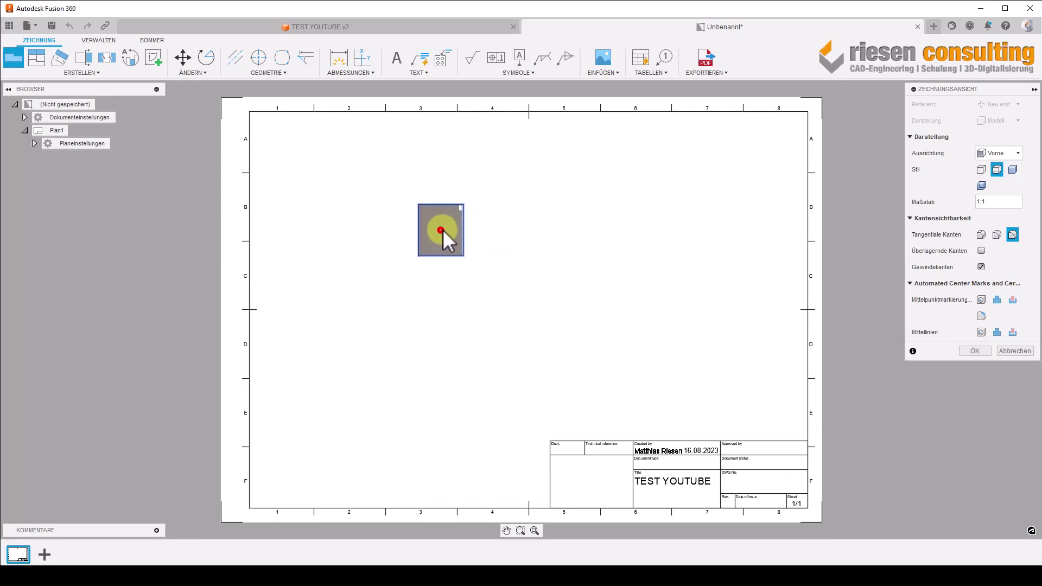
Step: Place the front base view, then project right, bottom and isometric views from it
{"action": "left_click", "coordinate": [442, 229]}
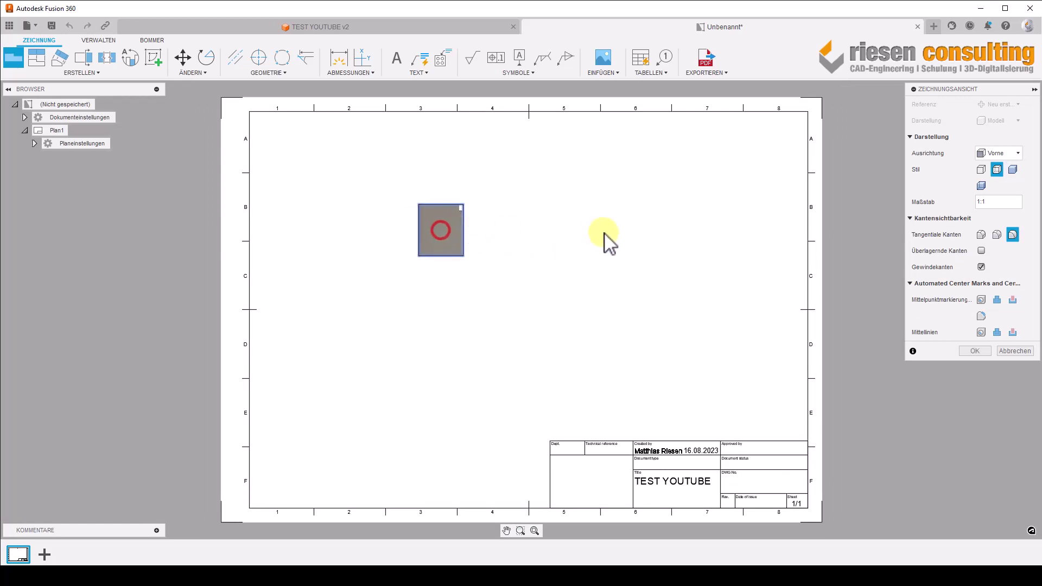
{"action": "left_click", "coordinate": [975, 351]}
{"action": "left_click", "coordinate": [42, 57]}
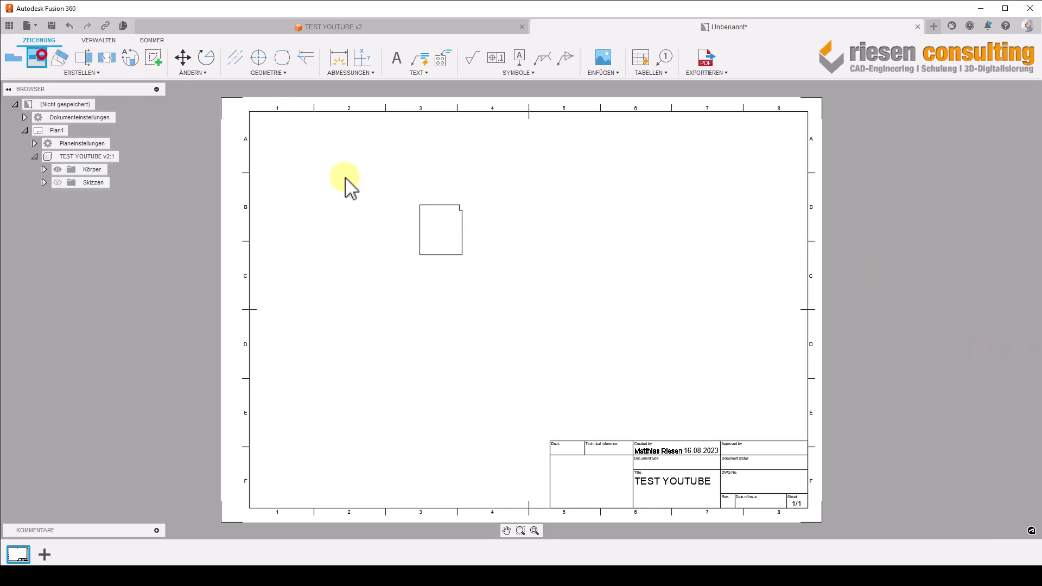
{"action": "left_click", "coordinate": [459, 222]}
{"action": "left_click", "coordinate": [619, 241]}
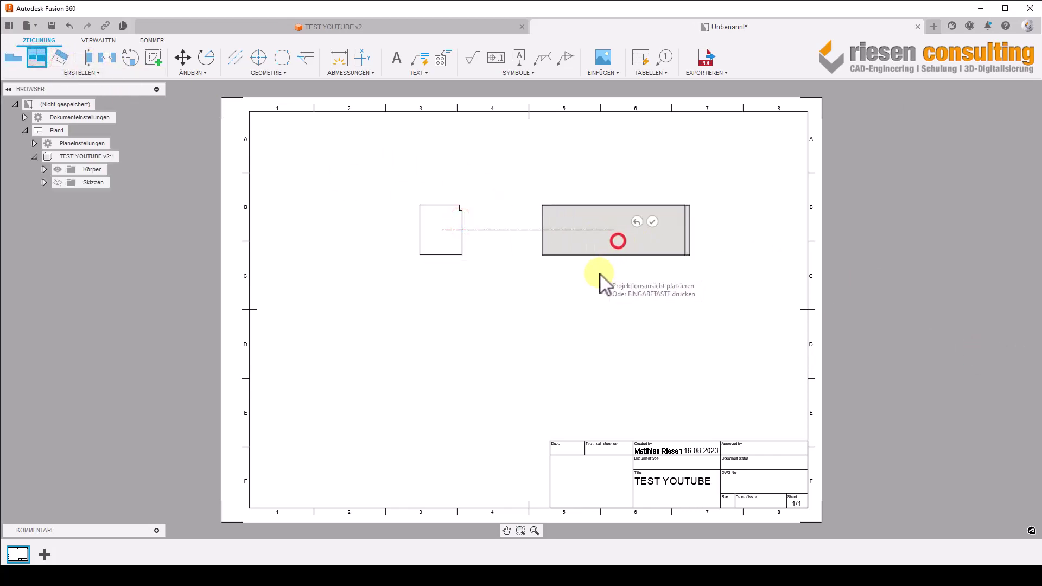
{"action": "left_click", "coordinate": [424, 373]}
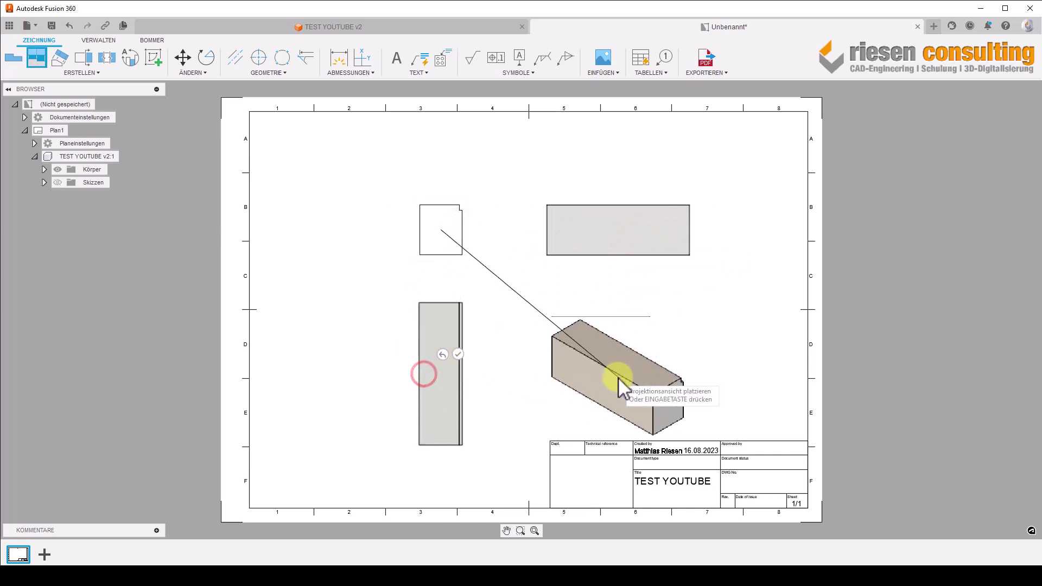
{"action": "left_click", "coordinate": [623, 359]}
{"action": "left_click", "coordinate": [656, 339]}
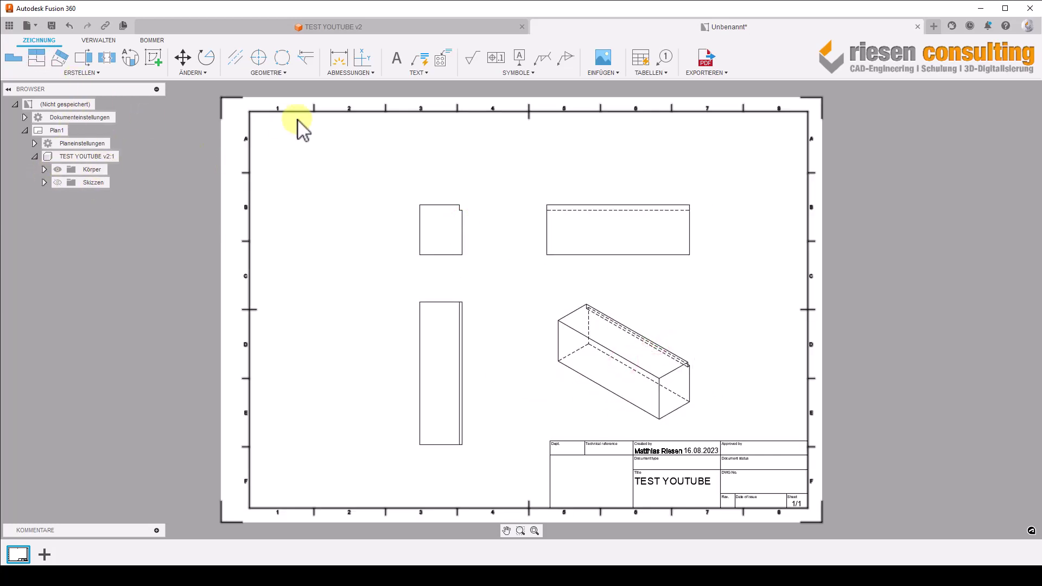
Step: Add a leader note above the side view showing the Bauteilname property, TEST YOUTUBE v2
{"action": "left_click", "coordinate": [423, 73]}
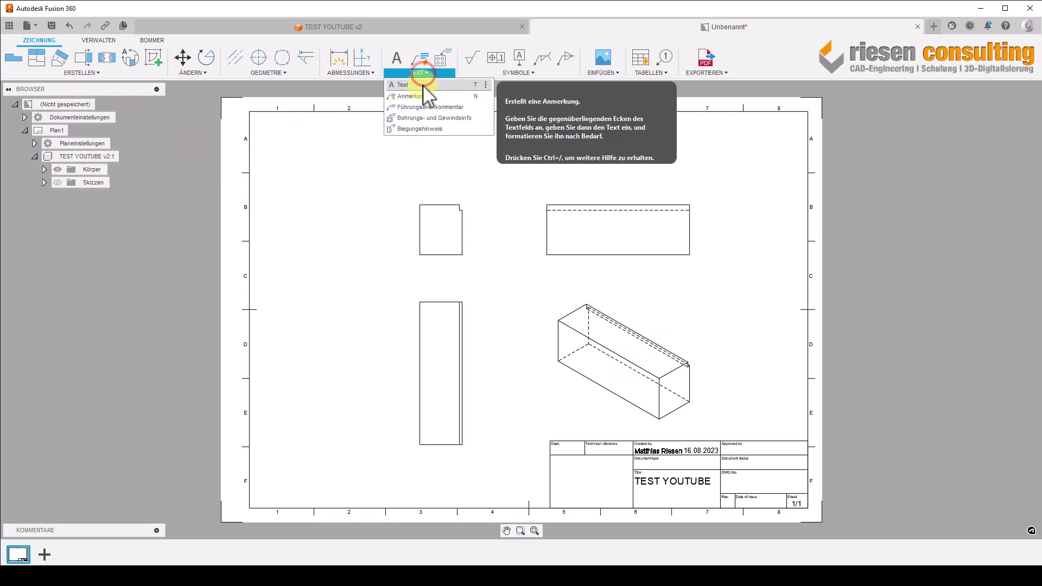
{"action": "left_click", "coordinate": [420, 97]}
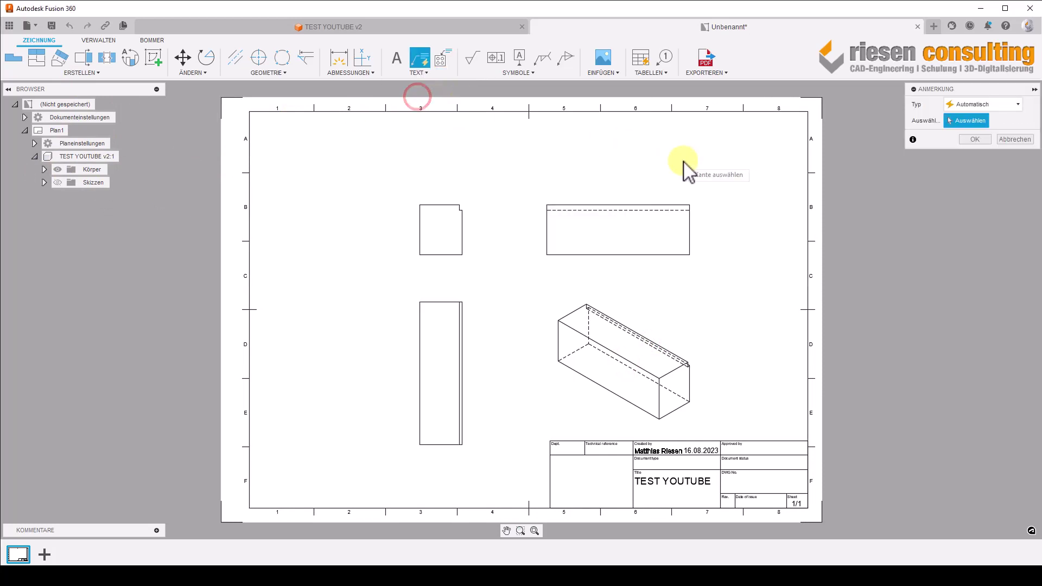
{"action": "left_click", "coordinate": [610, 206]}
{"action": "left_click", "coordinate": [627, 176]}
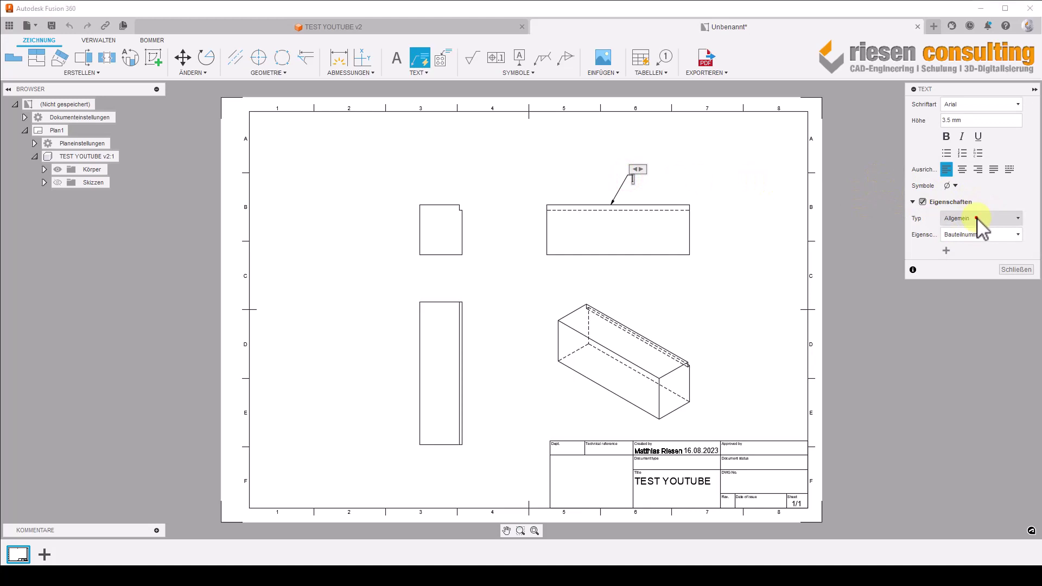
{"action": "left_click", "coordinate": [977, 218]}
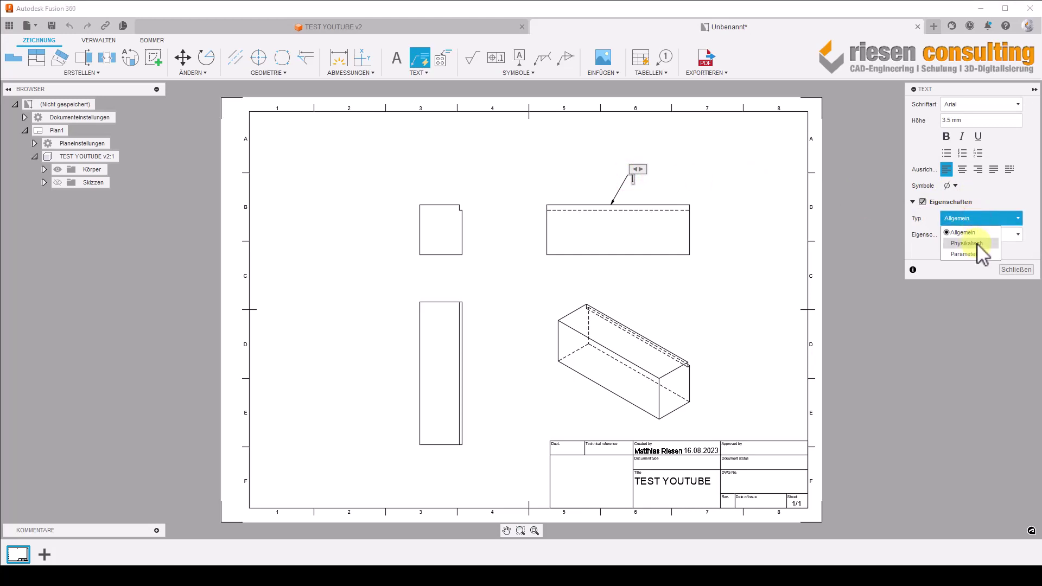
{"action": "left_click", "coordinate": [963, 232]}
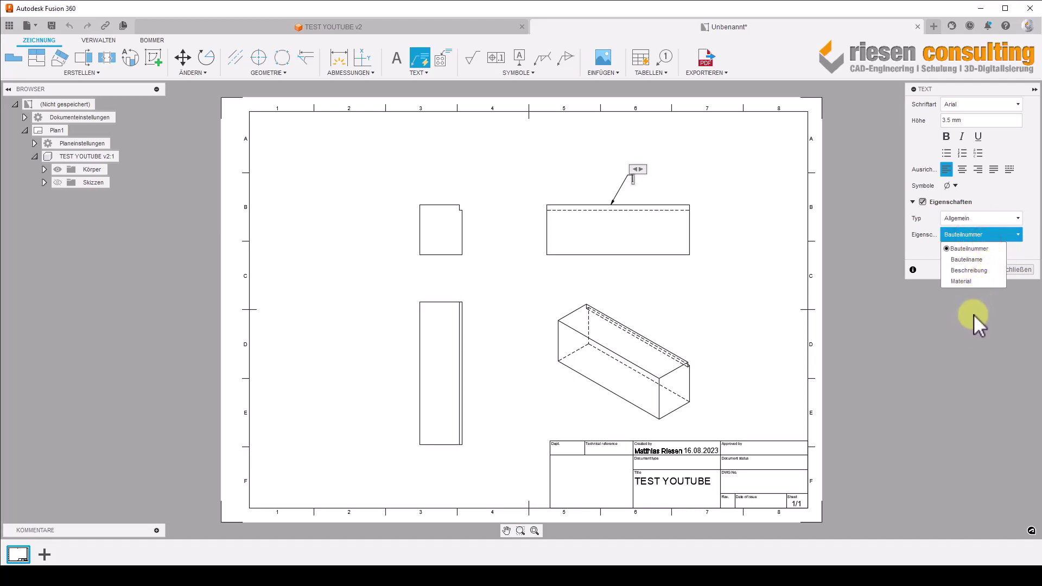
{"action": "left_click", "coordinate": [969, 260]}
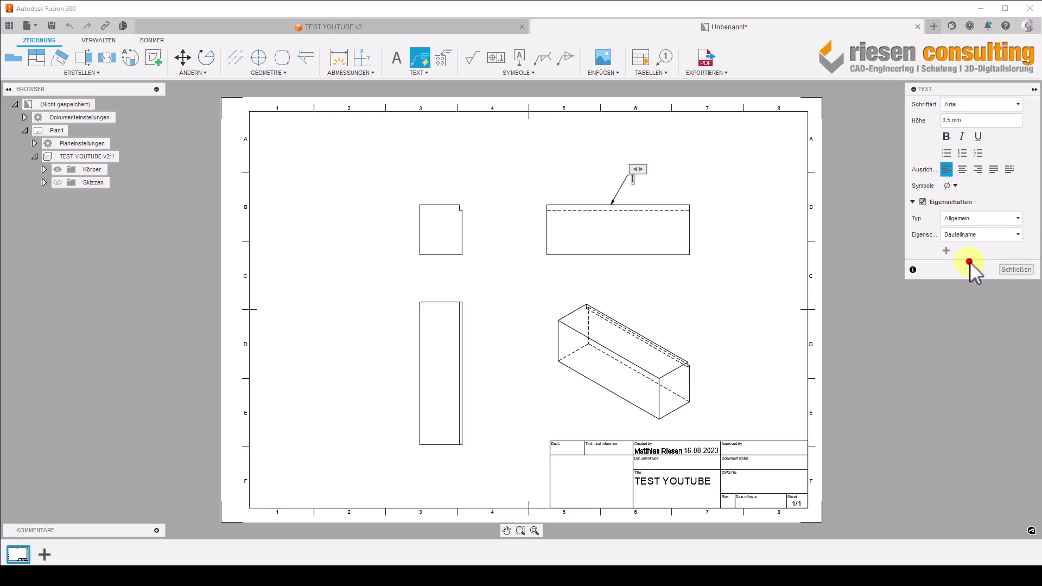
{"action": "left_click", "coordinate": [947, 253]}
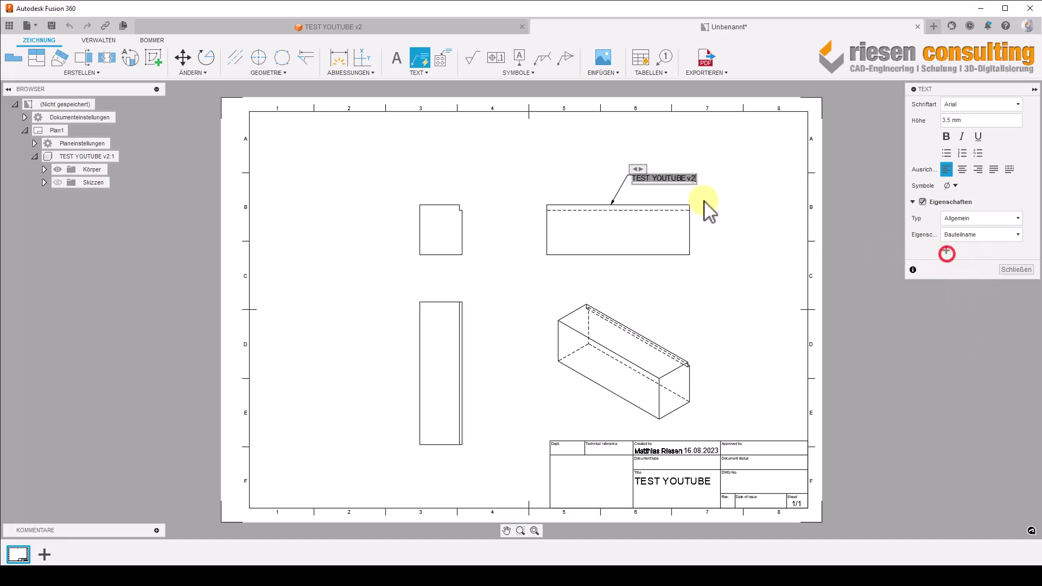
{"action": "left_click", "coordinate": [1004, 270]}
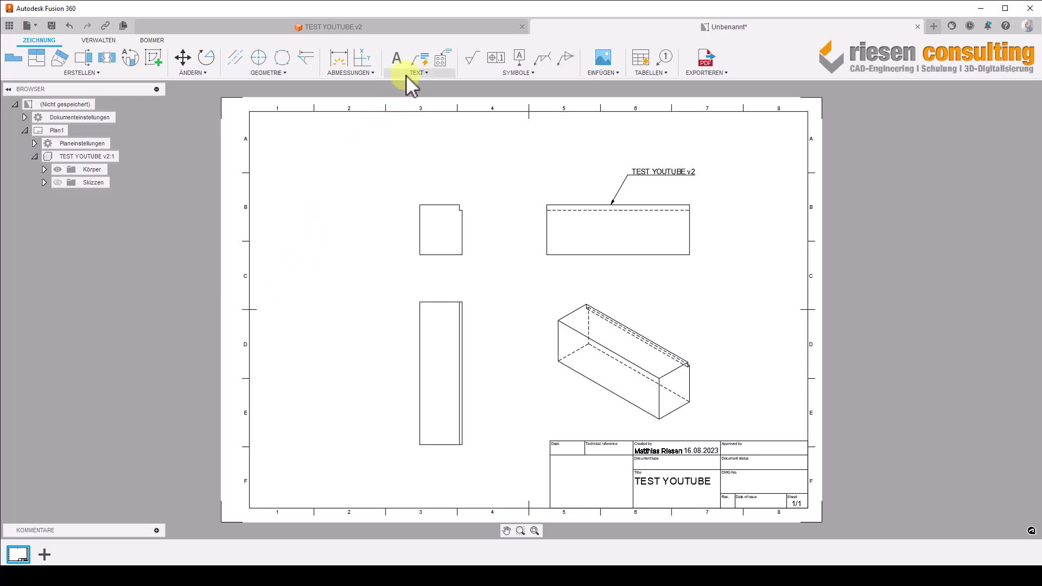
Step: Attach a leader note to the small upper-left view showing the Material property, 60Sn40Pb
{"action": "left_click", "coordinate": [412, 60]}
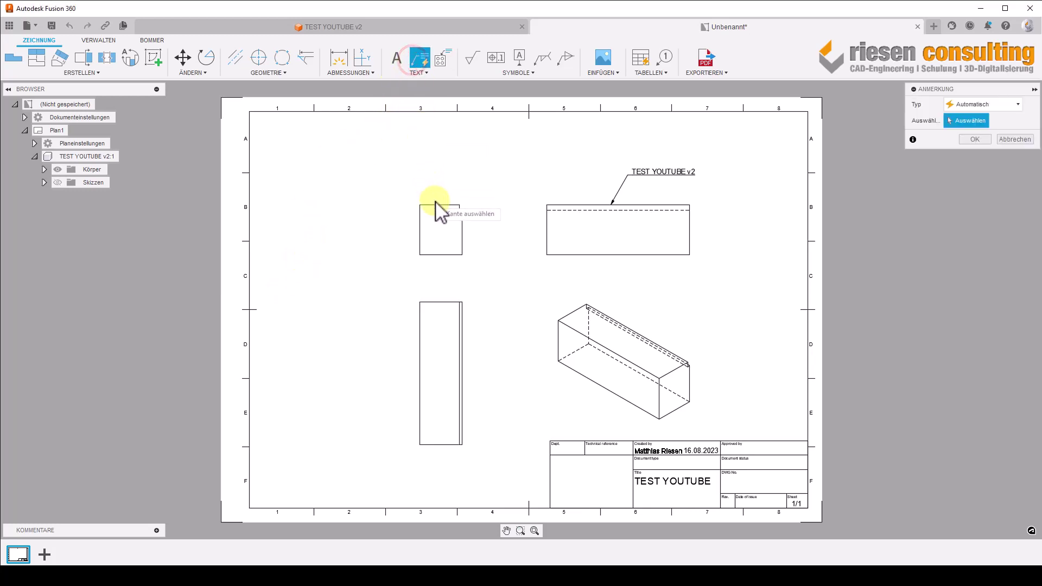
{"action": "left_click", "coordinate": [434, 205]}
{"action": "left_click", "coordinate": [388, 168]}
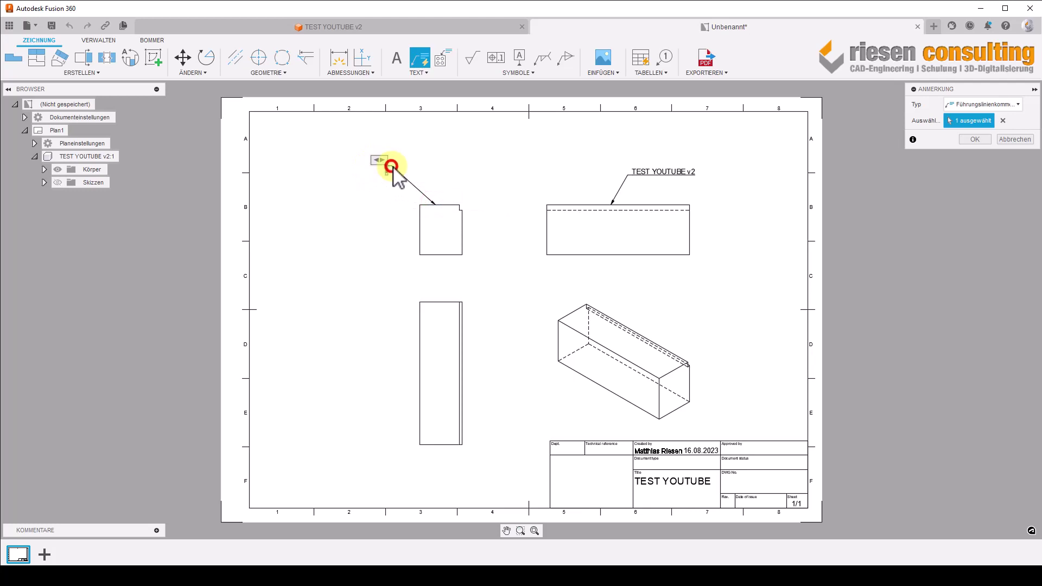
{"action": "left_click", "coordinate": [979, 217]}
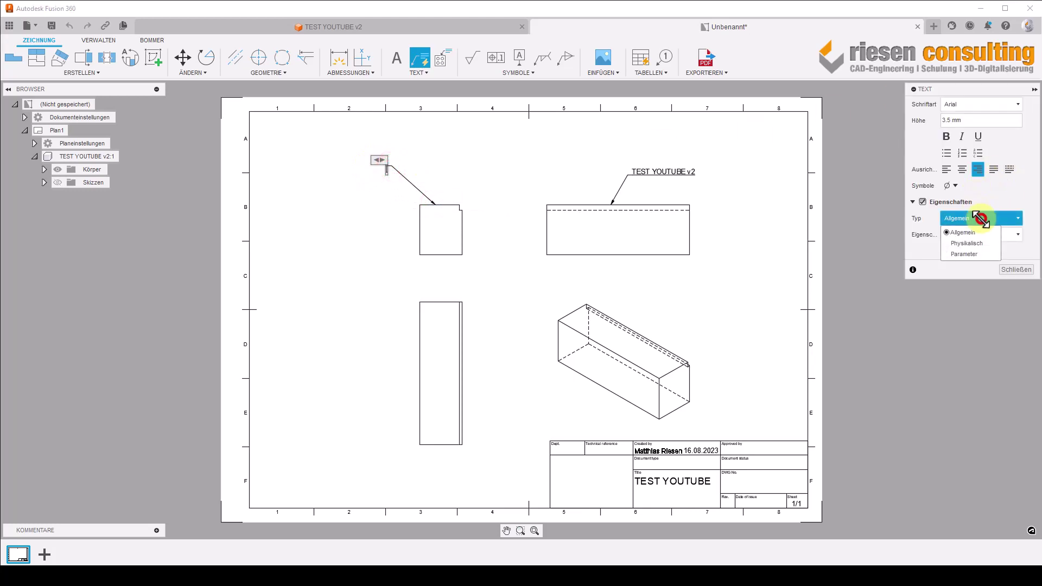
{"action": "left_click", "coordinate": [971, 243]}
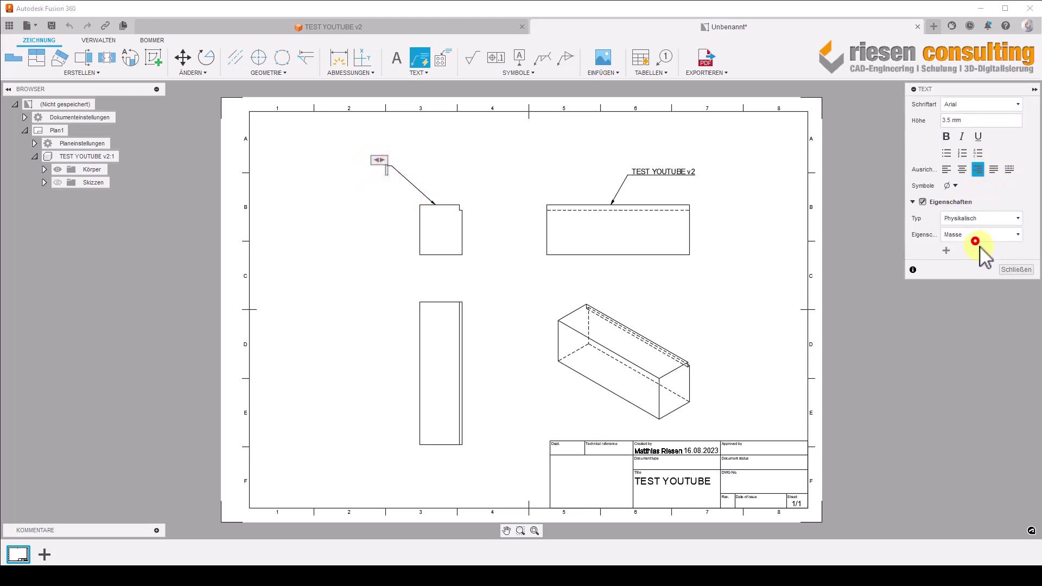
{"action": "left_click", "coordinate": [979, 218]}
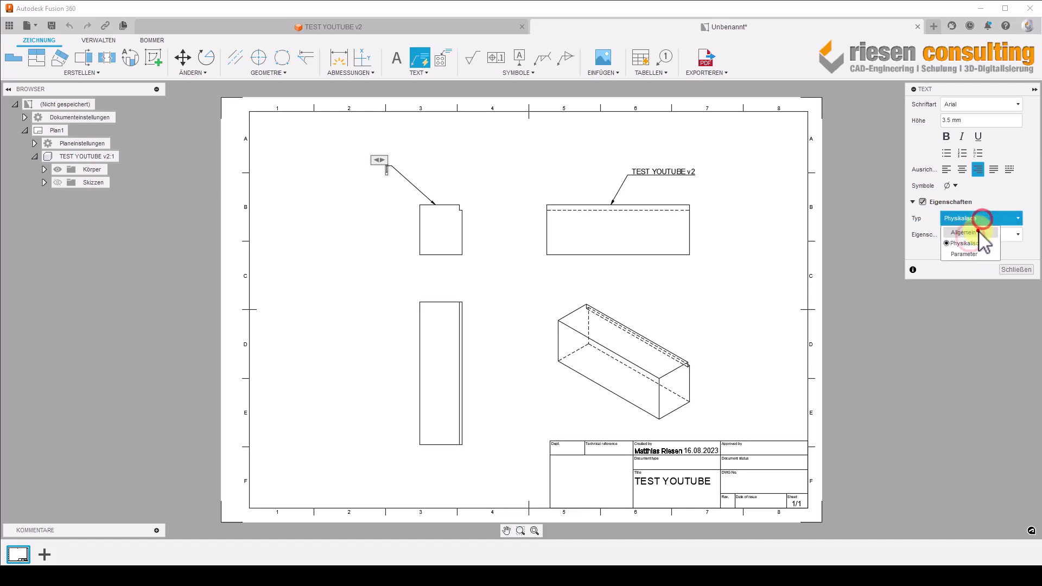
{"action": "left_click", "coordinate": [978, 231]}
{"action": "left_click", "coordinate": [978, 232]}
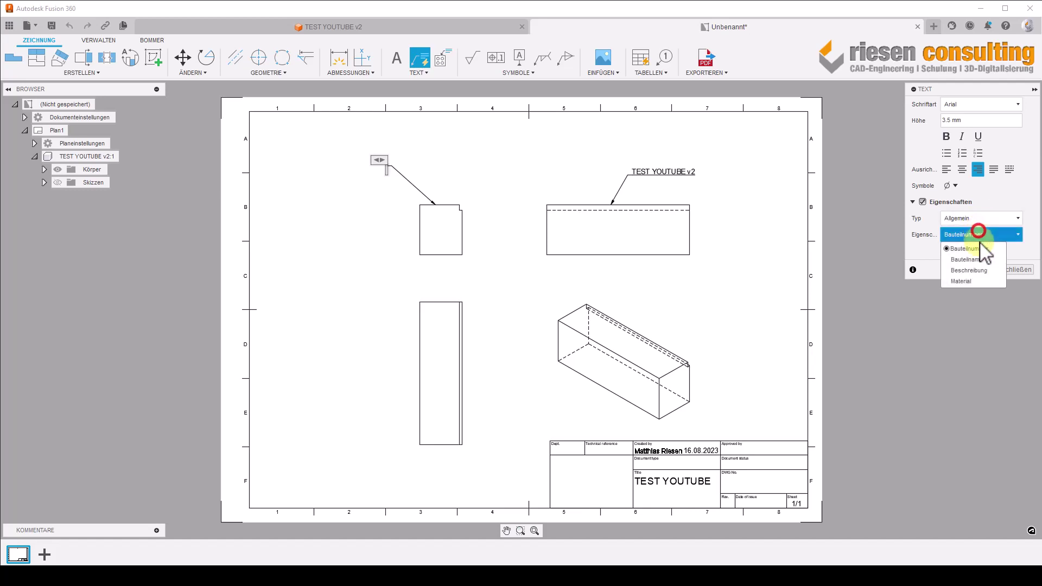
{"action": "left_click", "coordinate": [966, 279]}
{"action": "left_click", "coordinate": [949, 252]}
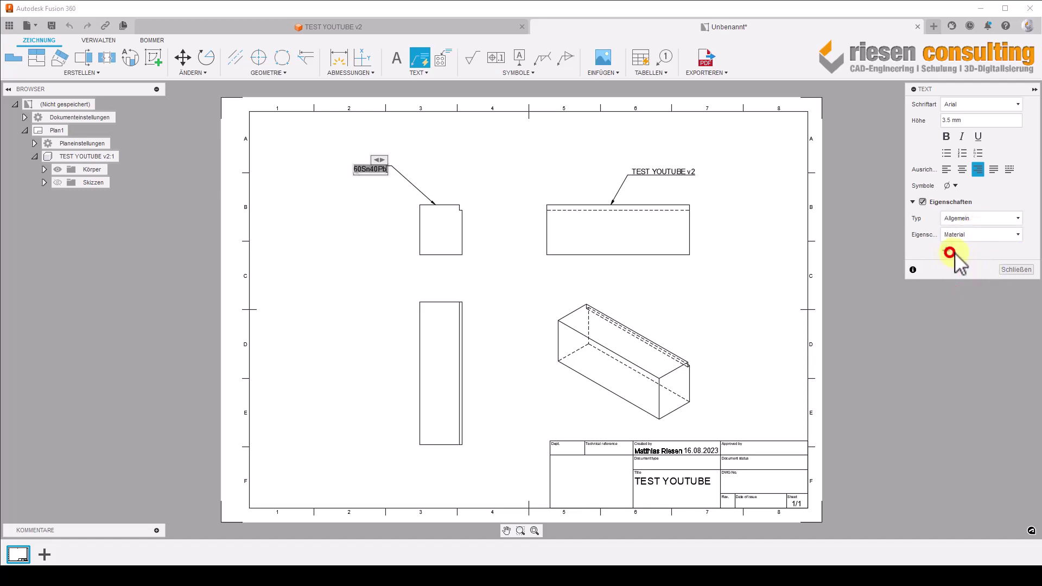
{"action": "left_click", "coordinate": [1020, 269]}
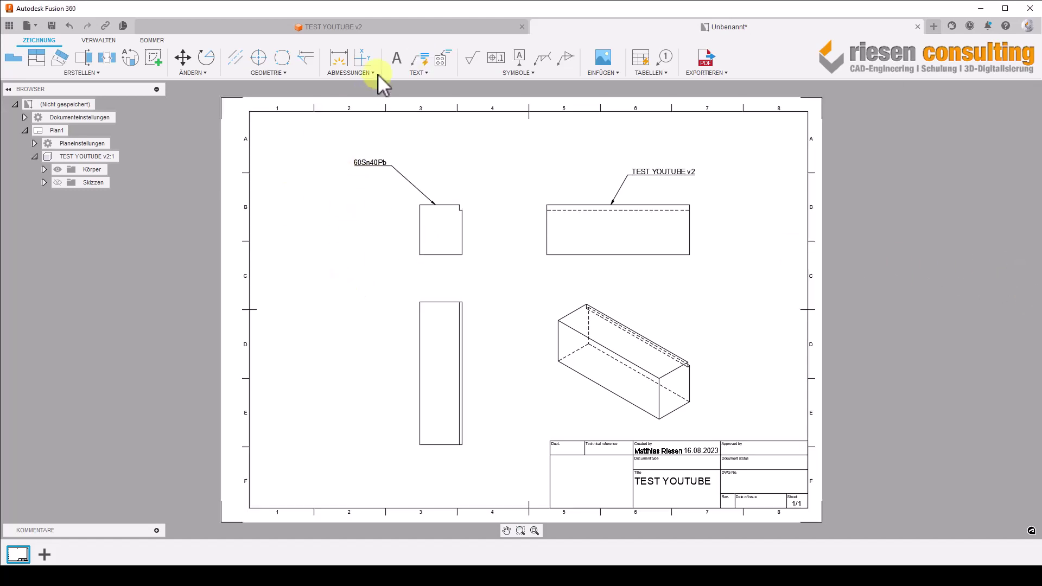
Step: In the TEST YOUTUBE v2 design, apply Aluminium to the block body
{"action": "left_click", "coordinate": [344, 27]}
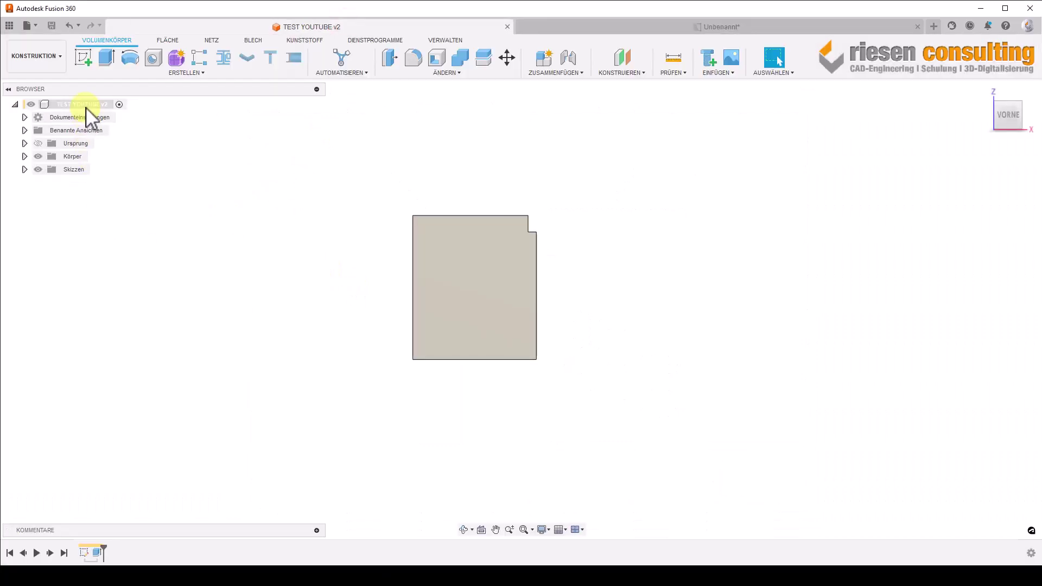
{"action": "right_click", "coordinate": [86, 106]}
{"action": "left_click", "coordinate": [128, 166]}
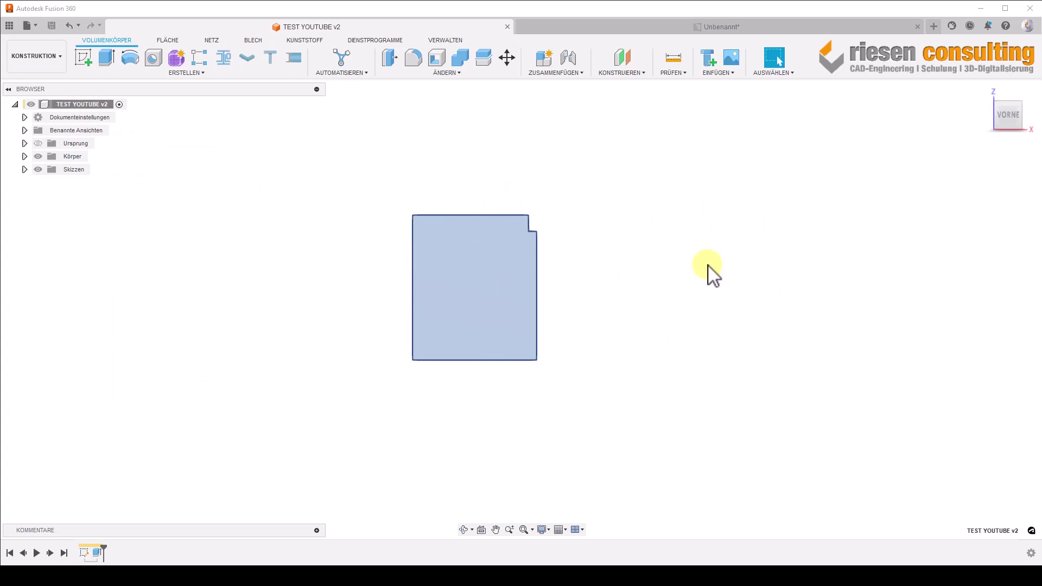
{"action": "key", "text": "a"}
{"action": "scroll", "coordinate": [944, 421], "scroll_direction": "down", "scroll_amount": 5}
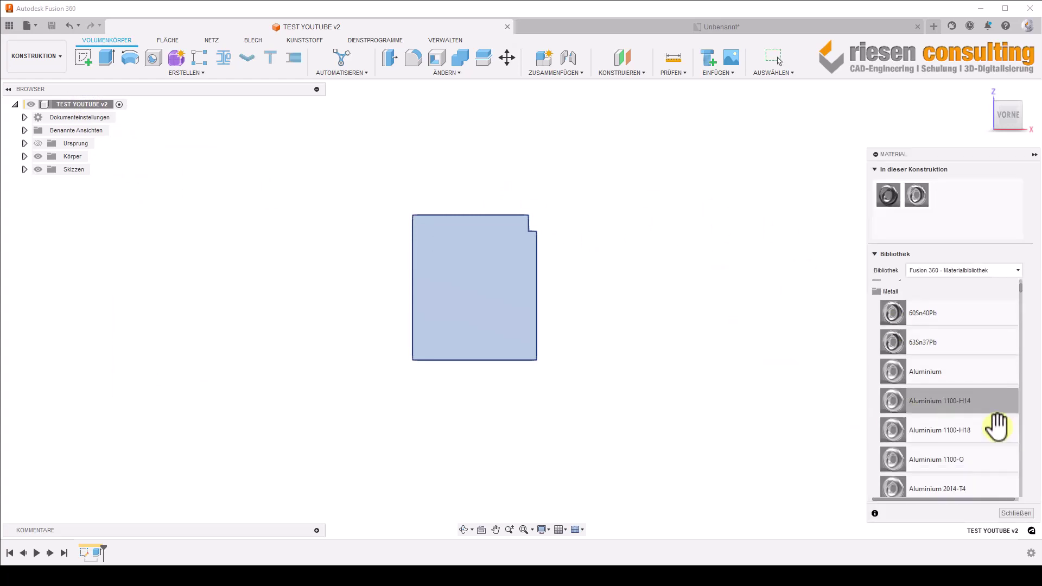
{"action": "left_click_drag", "start_coordinate": [922, 371], "coordinate": [523, 295]}
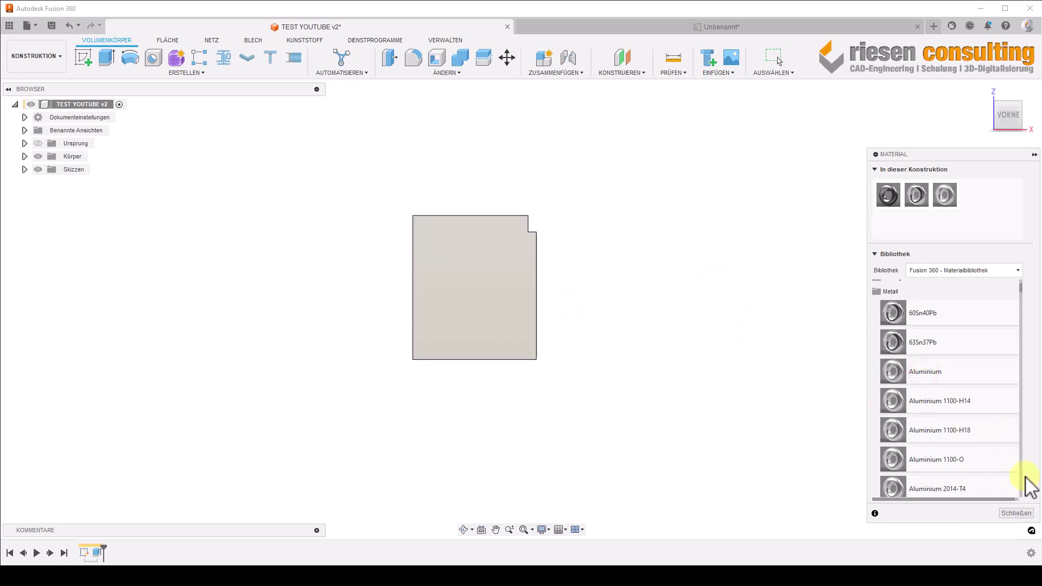
{"action": "left_click", "coordinate": [1029, 514]}
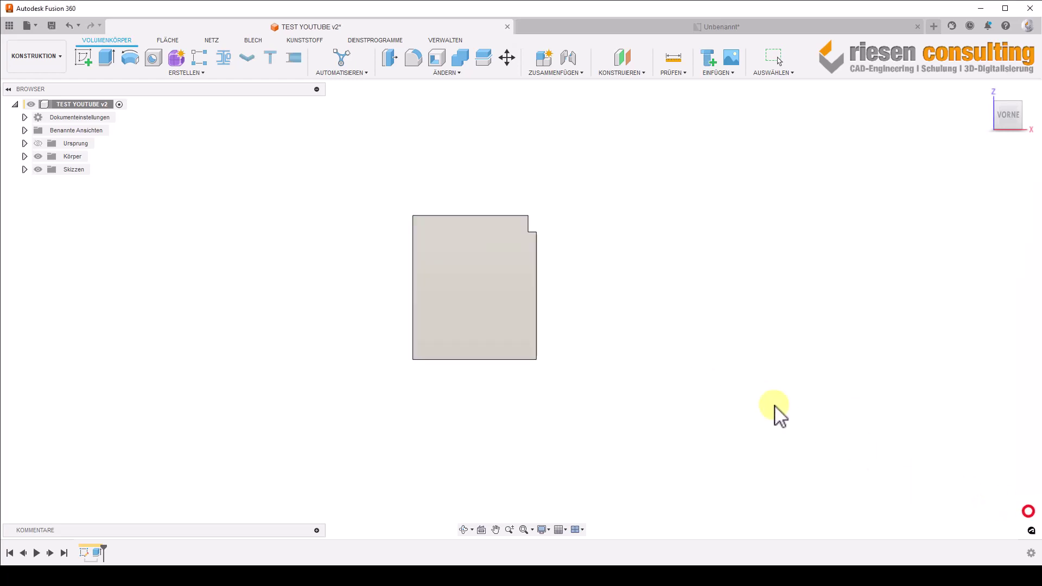
Step: Save the design as version v3 and return to the drawing
{"action": "left_click", "coordinate": [50, 27]}
{"action": "left_click", "coordinate": [547, 317]}
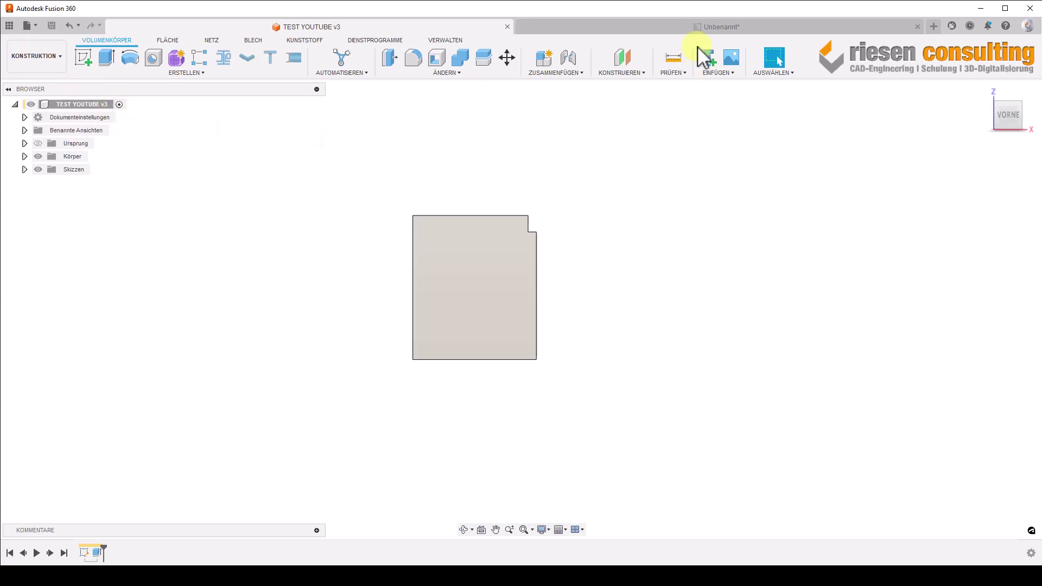
{"action": "left_click", "coordinate": [693, 25]}
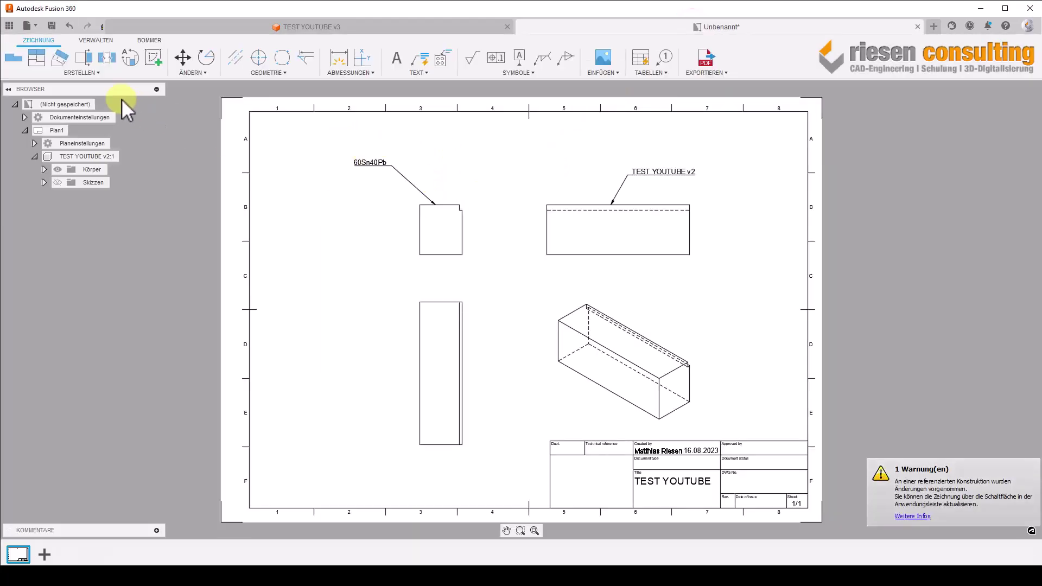
Step: Refresh the Unbenannt drawing from the revised design so its notes read Aluminium and TEST YOUTUBE v3
{"action": "left_click", "coordinate": [105, 25]}
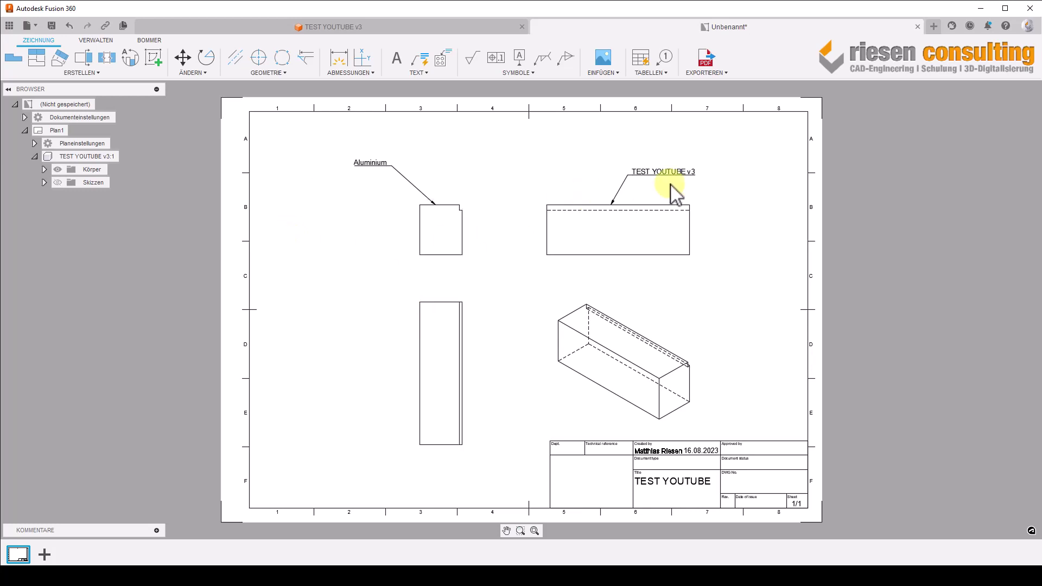
Step: Add a 100 mm dimension to the left of the tall lower-left view's vertical edge
{"action": "left_click", "coordinate": [338, 56]}
{"action": "left_click", "coordinate": [419, 390]}
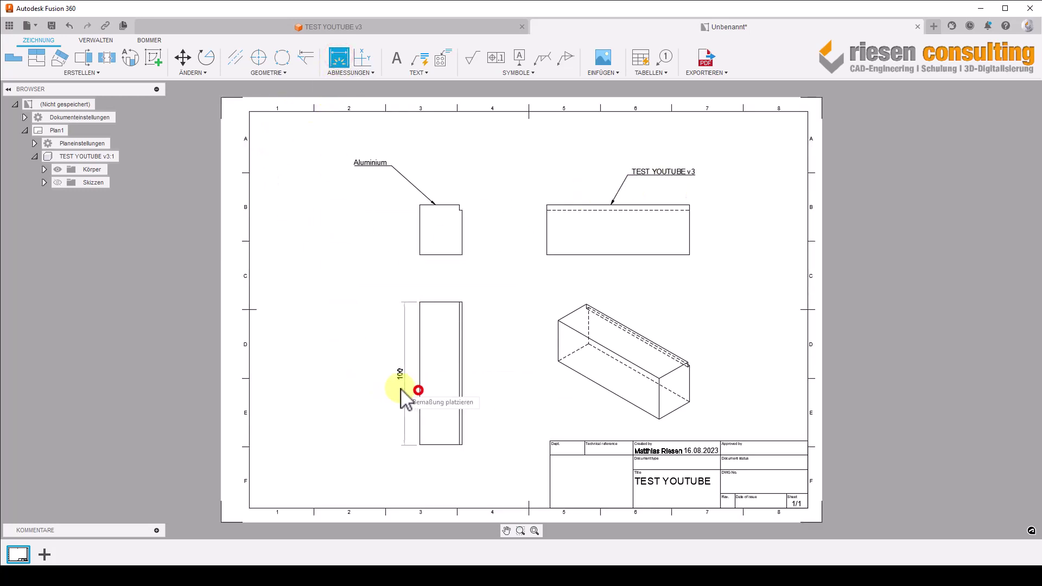
{"action": "left_click", "coordinate": [399, 388]}
{"action": "key", "text": "Escape"}
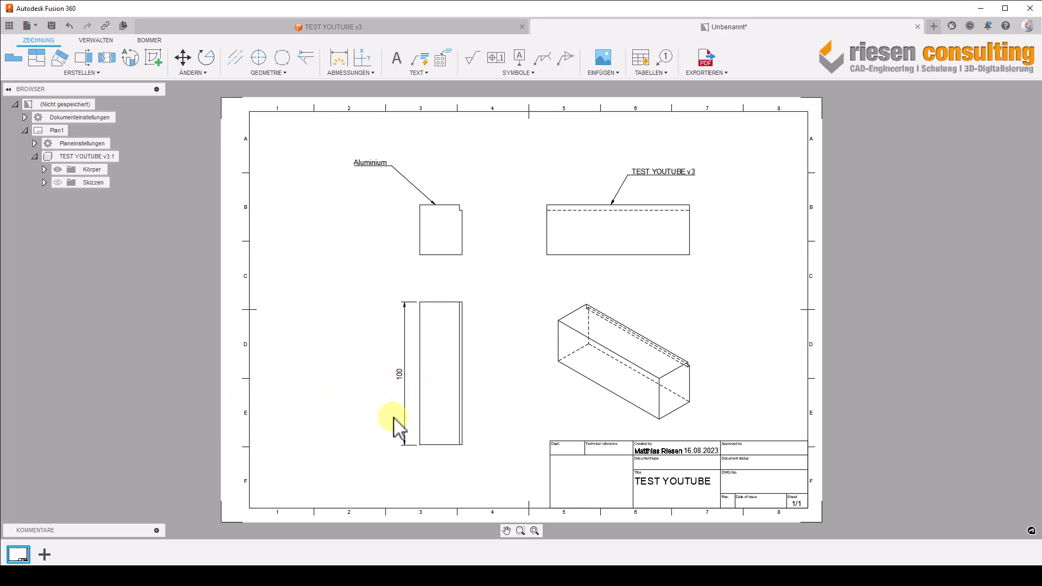
{"action": "double_click", "coordinate": [403, 413]}
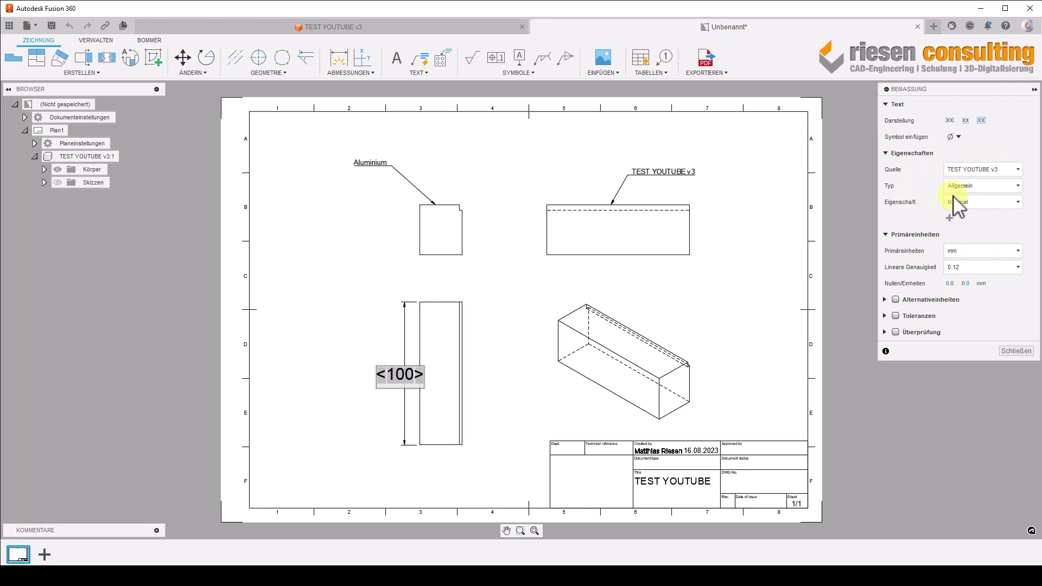
{"action": "left_click", "coordinate": [1016, 353]}
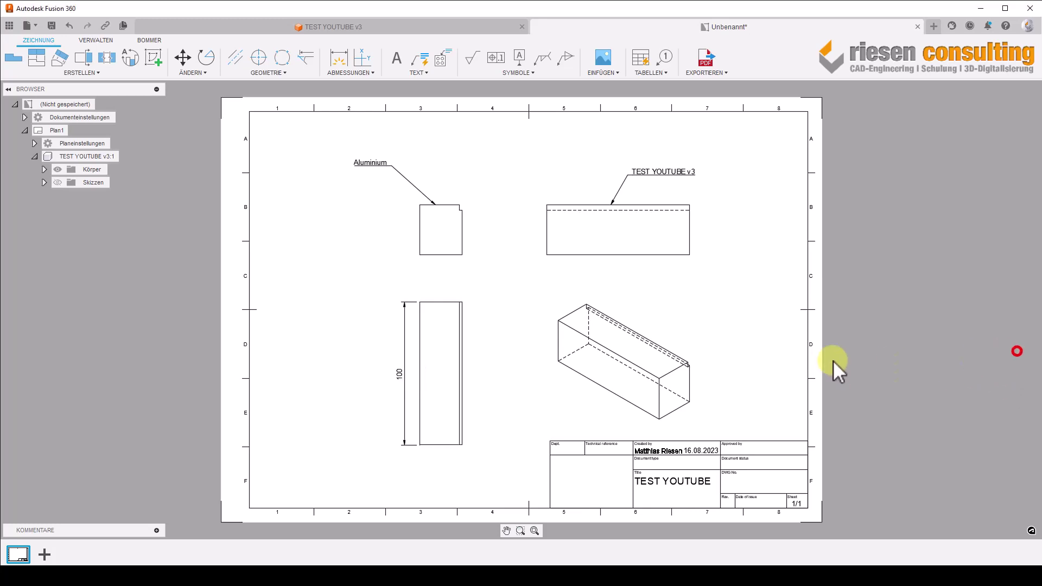
{"action": "left_click", "coordinate": [706, 302]}
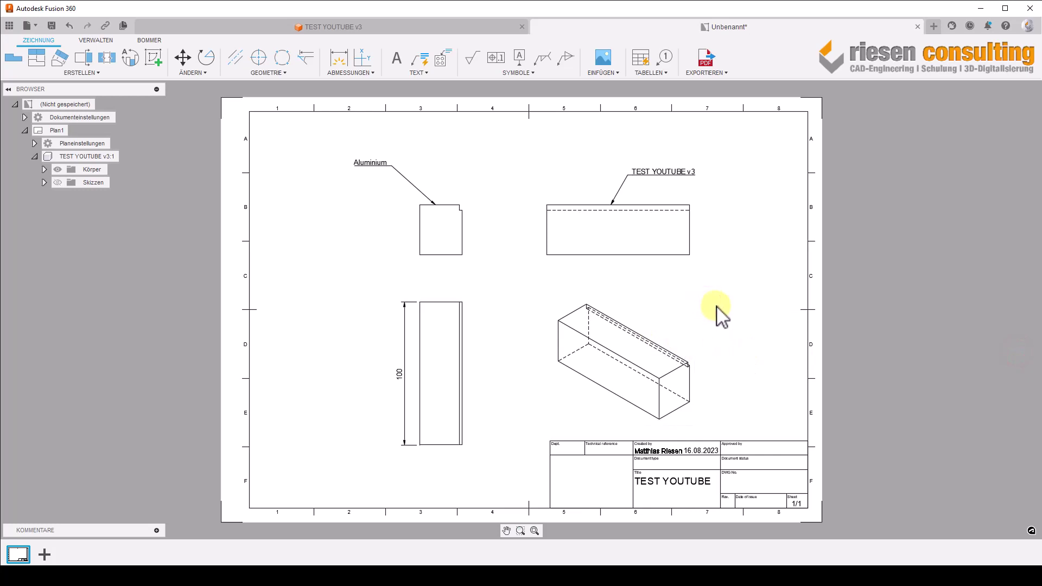